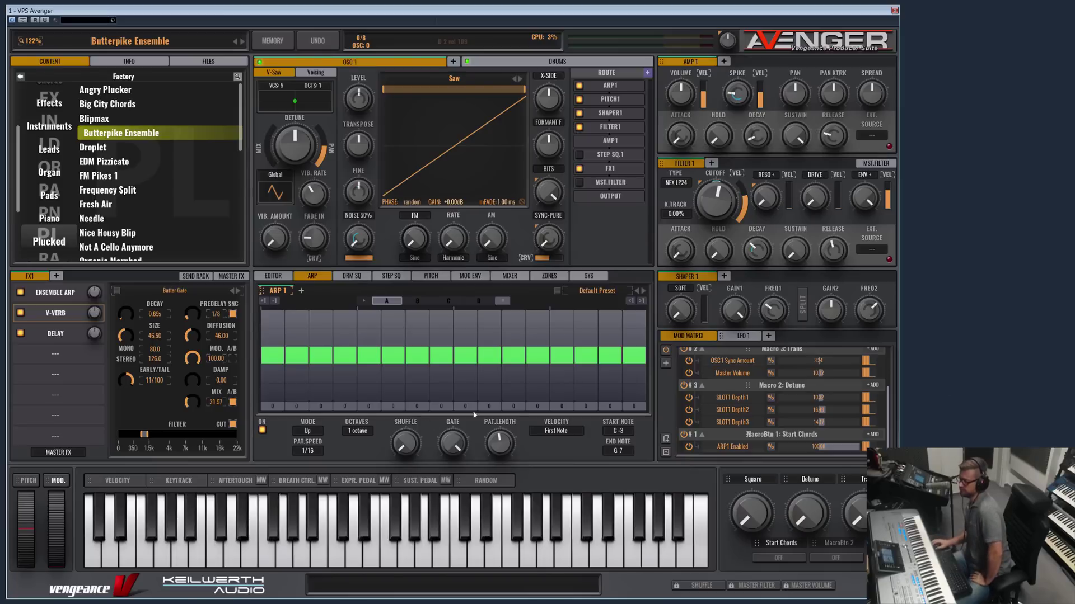
Step: Mute several steps across the ARP 1 pattern, turning one muted step back on
click(317, 279)
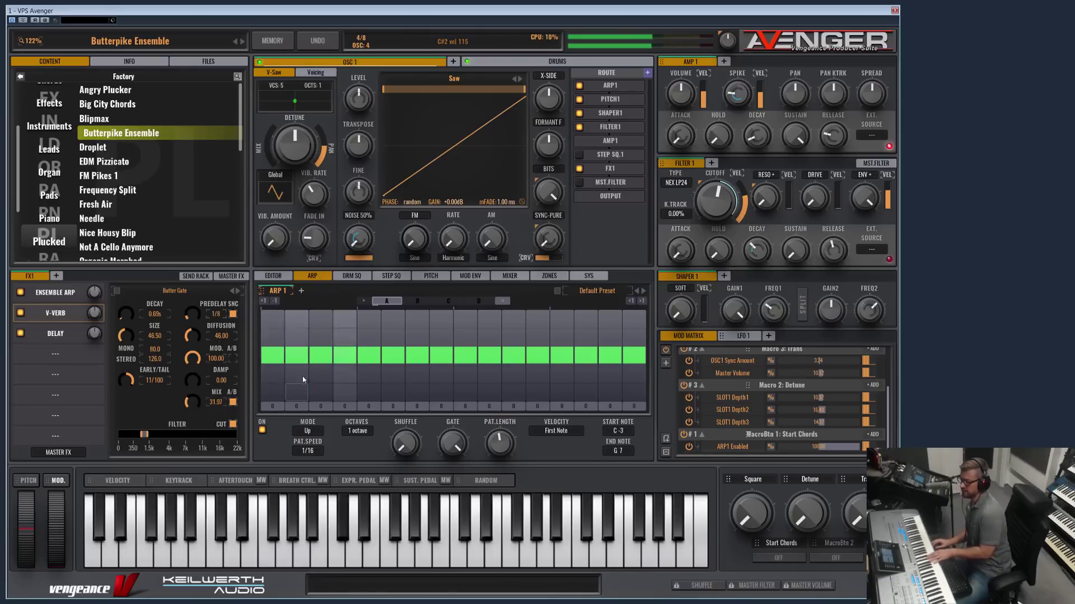
click(297, 354)
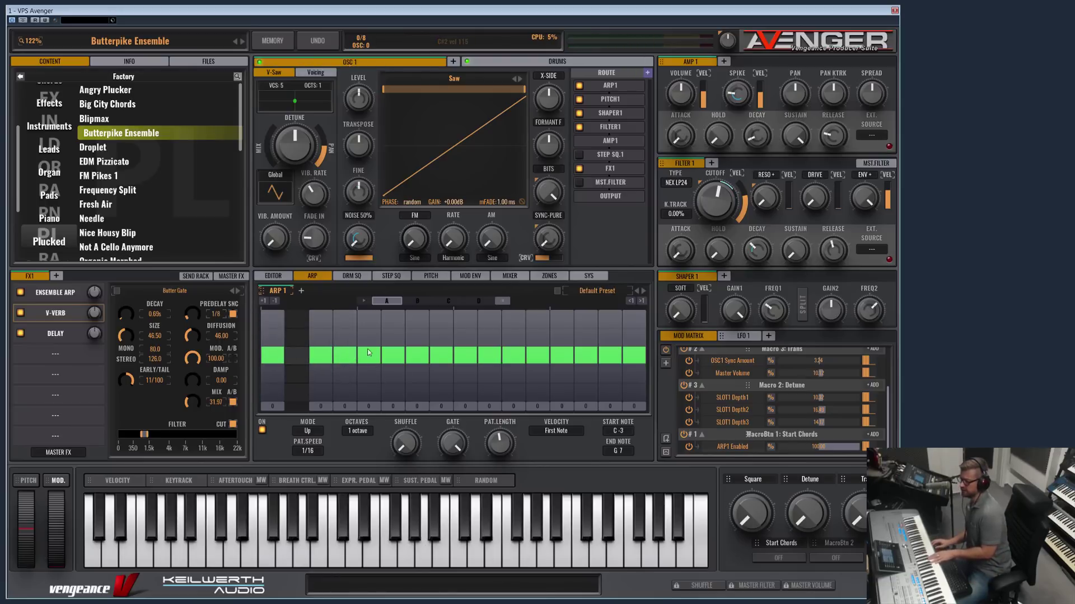
click(445, 355)
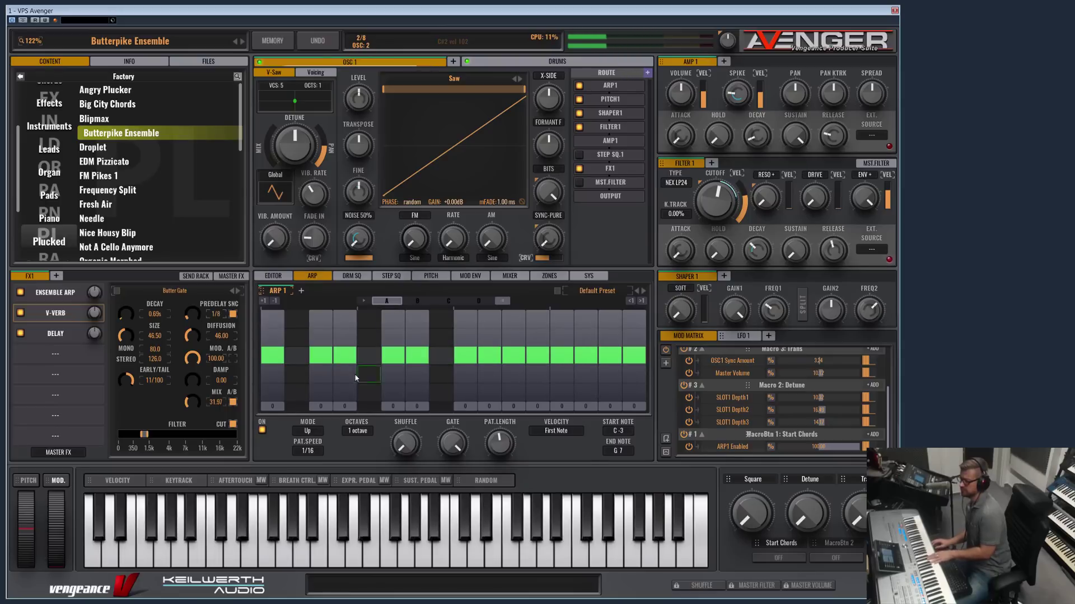
click(486, 356)
click(537, 356)
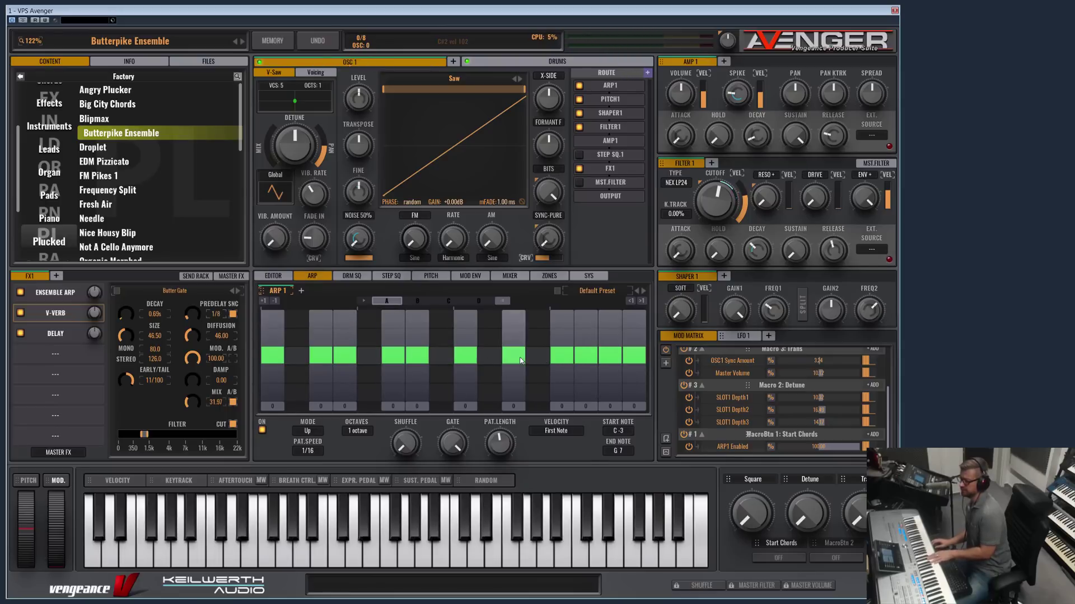
click(494, 359)
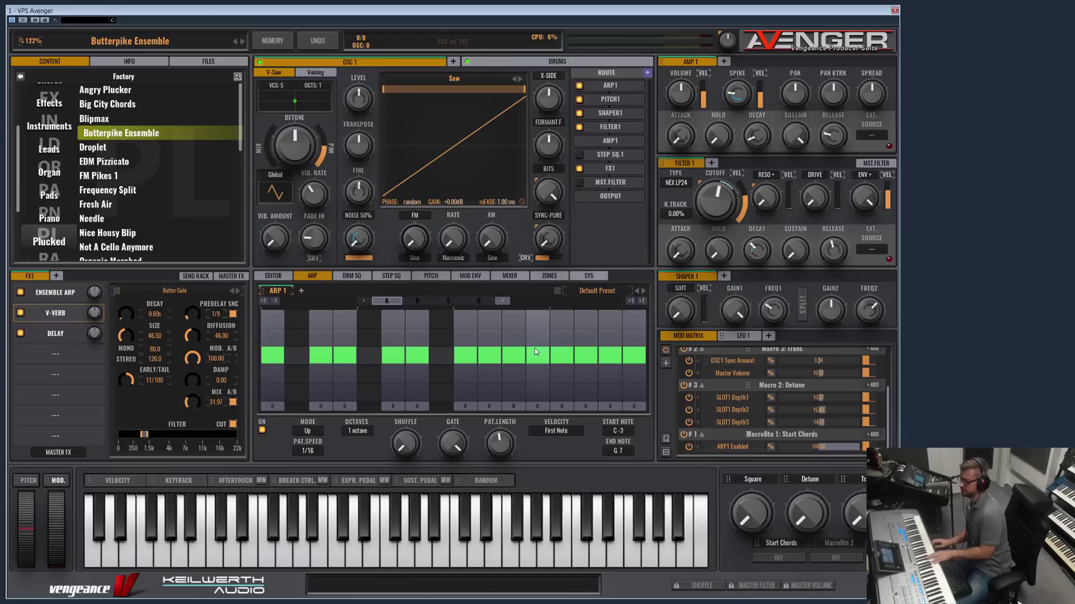
click(529, 358)
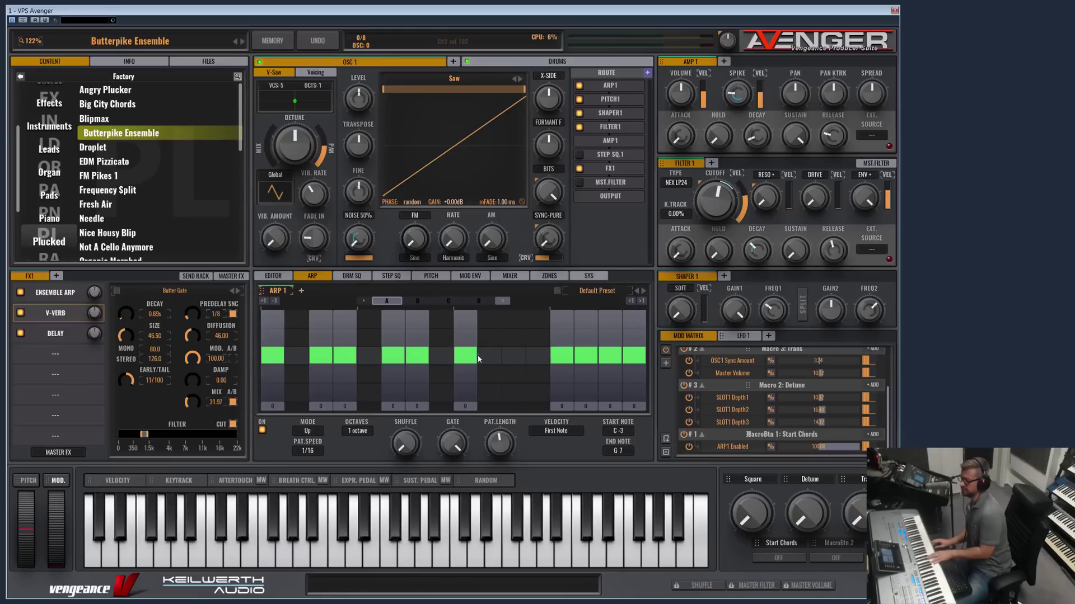
Step: Tie one note across three steps and transpose steps by 3, -5 and -2
drag(493, 356, 522, 362)
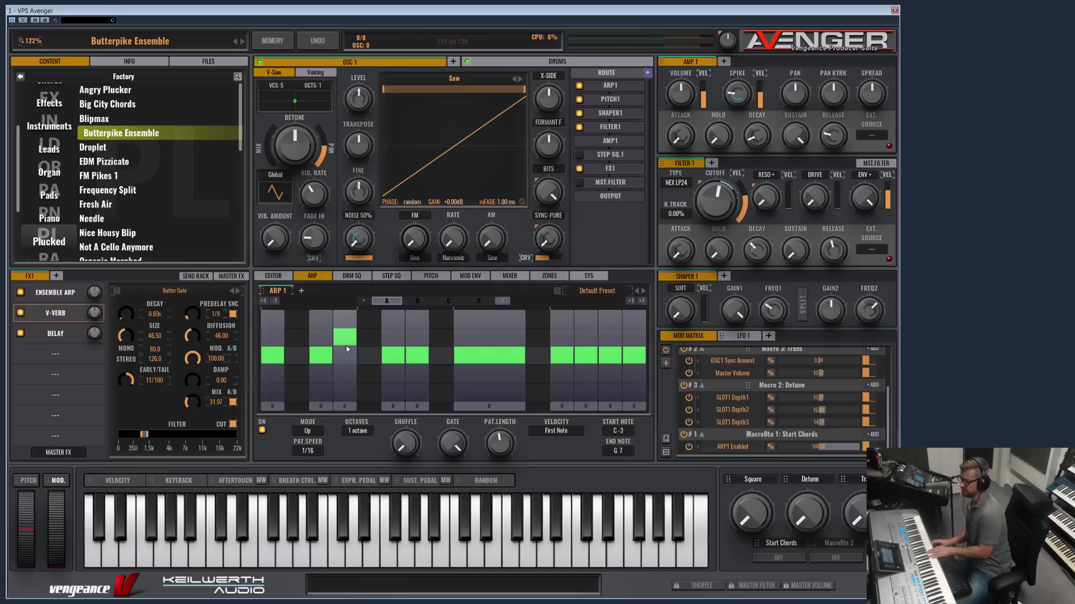
mouse_move(341, 379)
mouse_down()
mouse_move(343, 392)
mouse_move(345, 376)
mouse_up()
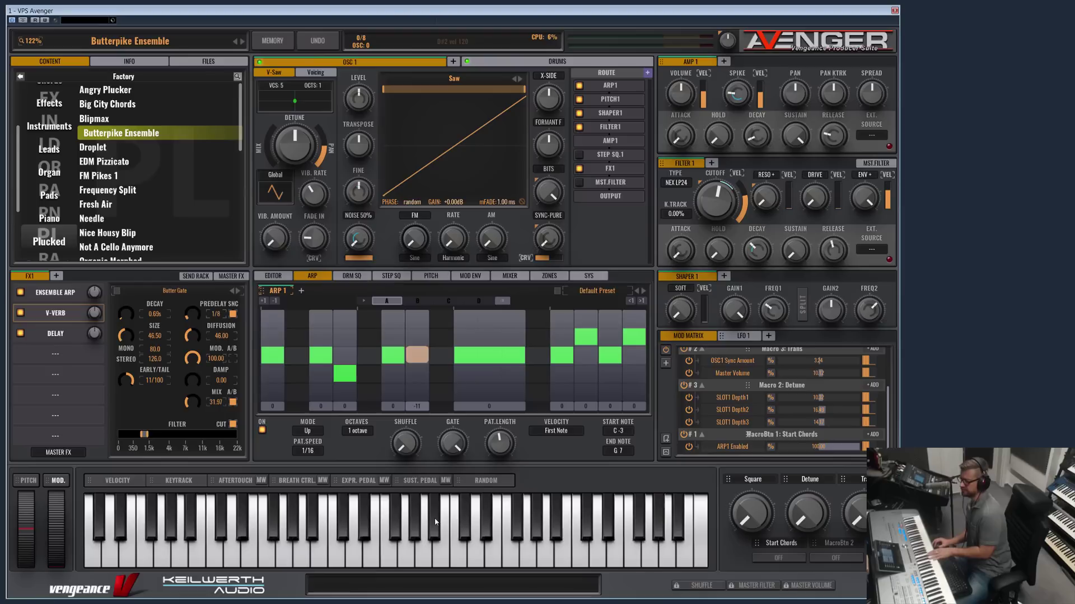
drag(416, 406, 417, 398)
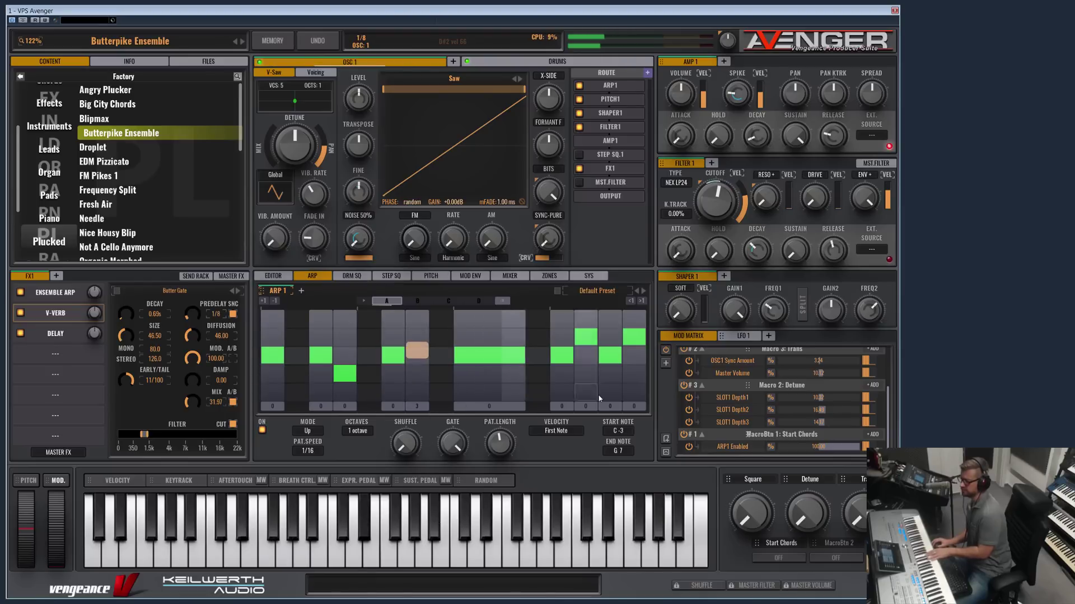
mouse_move(585, 411)
mouse_down()
mouse_move(587, 427)
mouse_move(637, 429)
mouse_up()
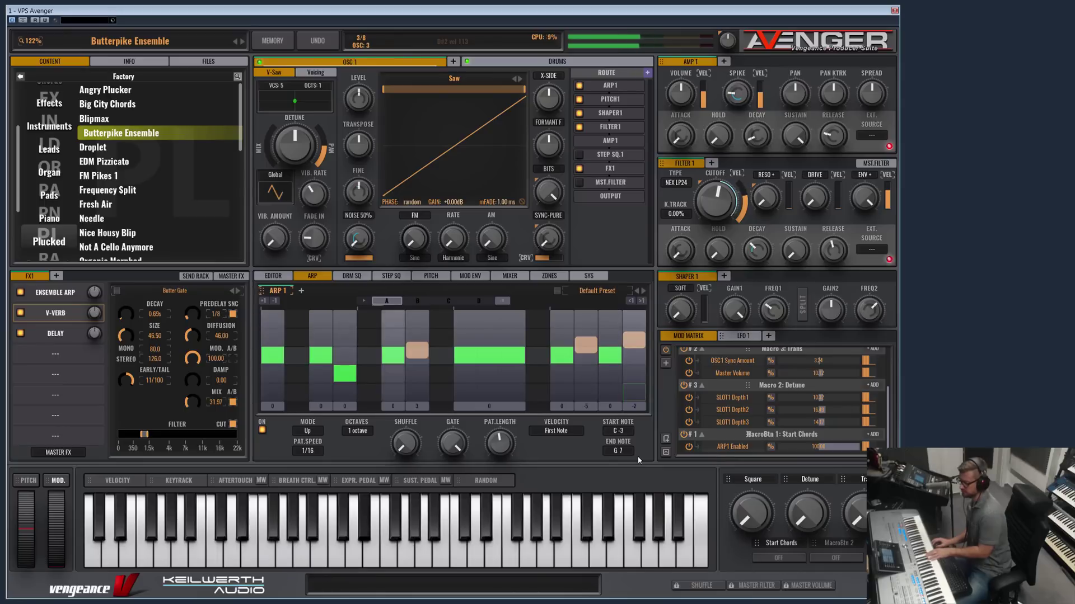
click(273, 336)
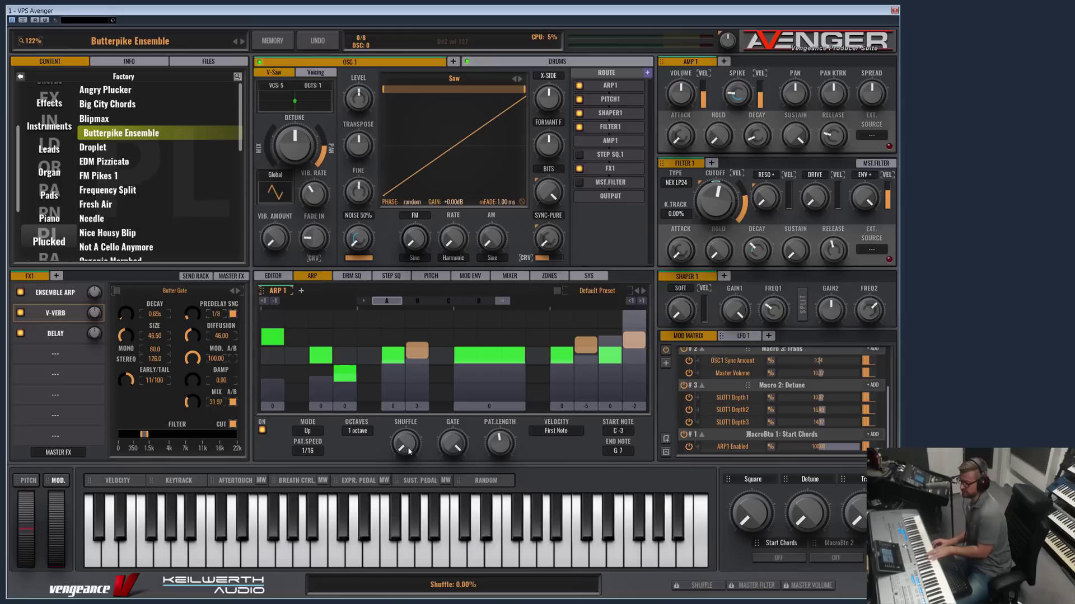
Step: Raise the Shuffle amount and try Octaves at 2 and 3, ending at 1 octave
drag(411, 448, 439, 417)
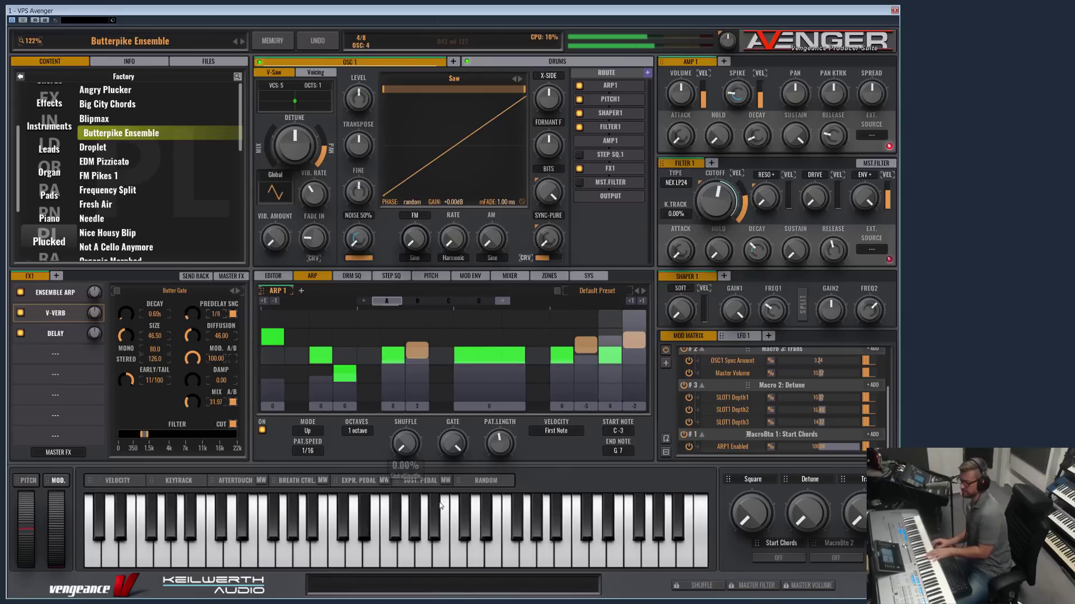
click(358, 432)
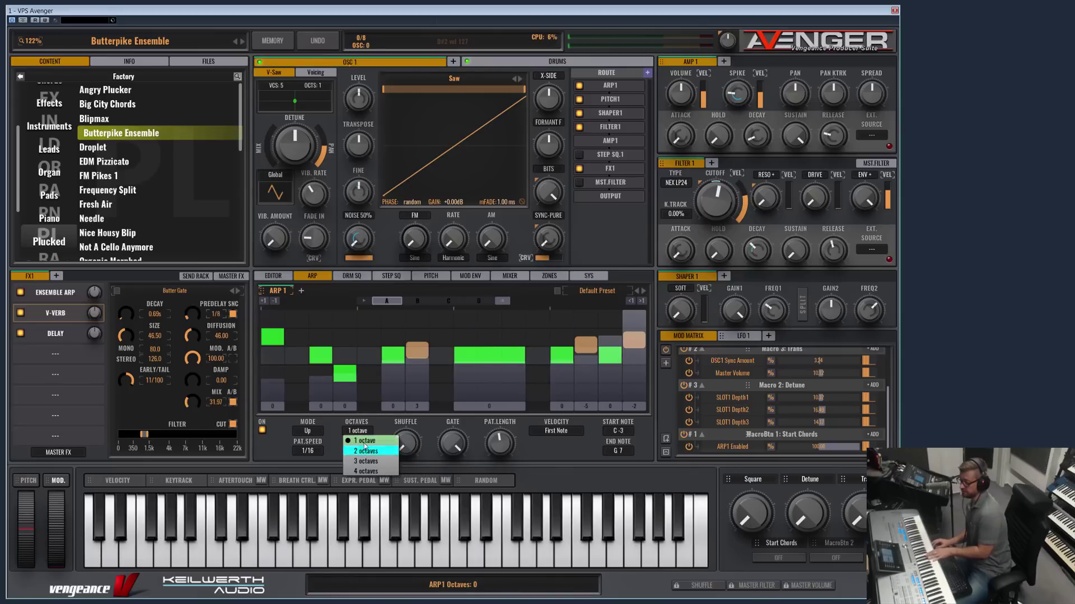
click(366, 452)
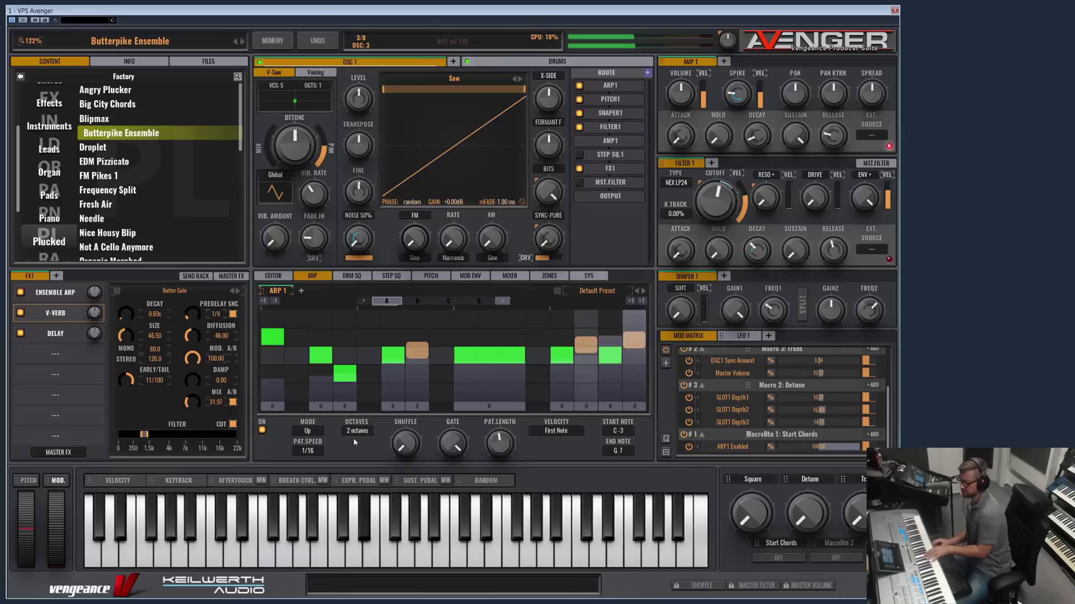
click(356, 432)
click(361, 464)
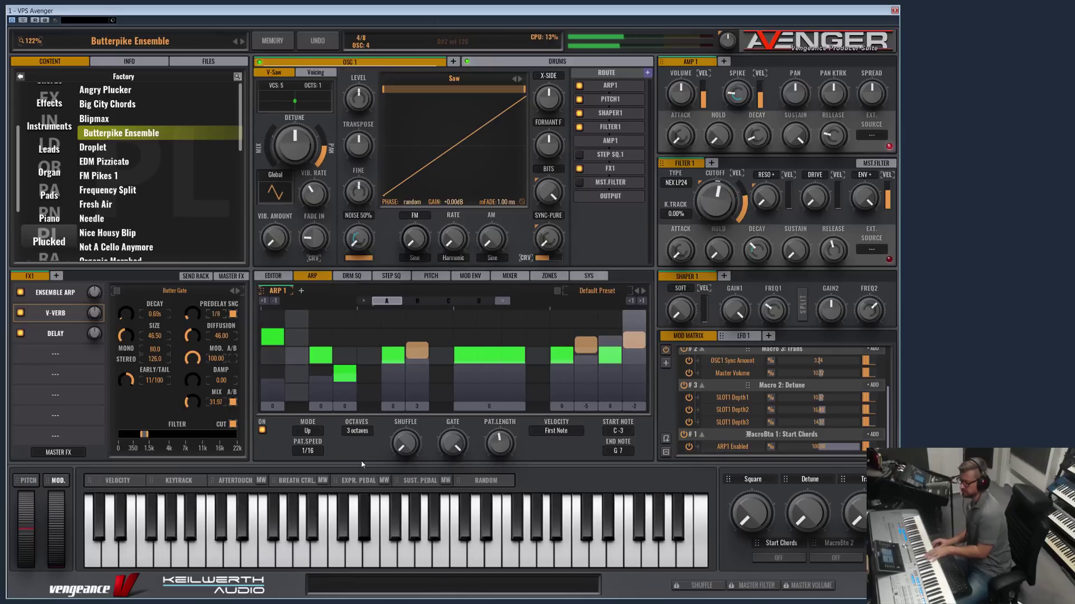
click(356, 431)
click(326, 449)
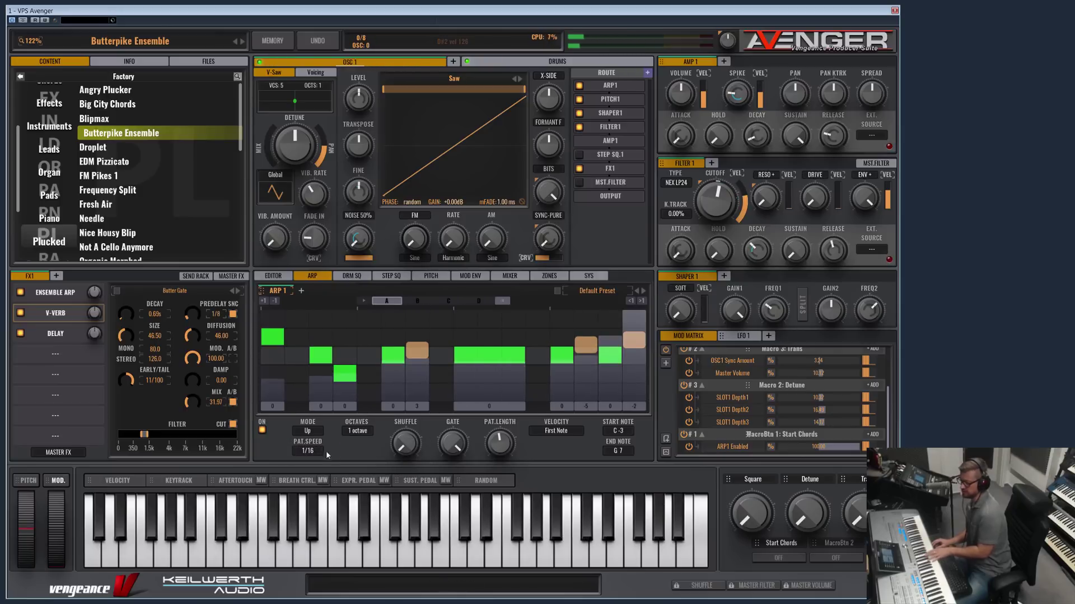
Step: Try Pat.Speed at 1/8 and 1/32, return to 1/16, and reopen the speed choices
click(308, 451)
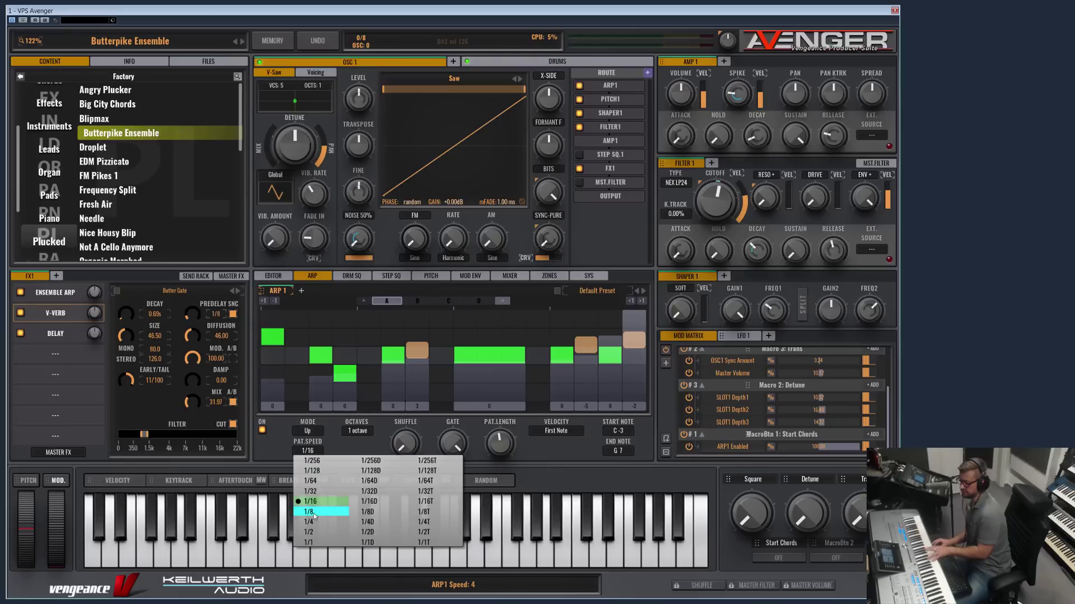
click(313, 512)
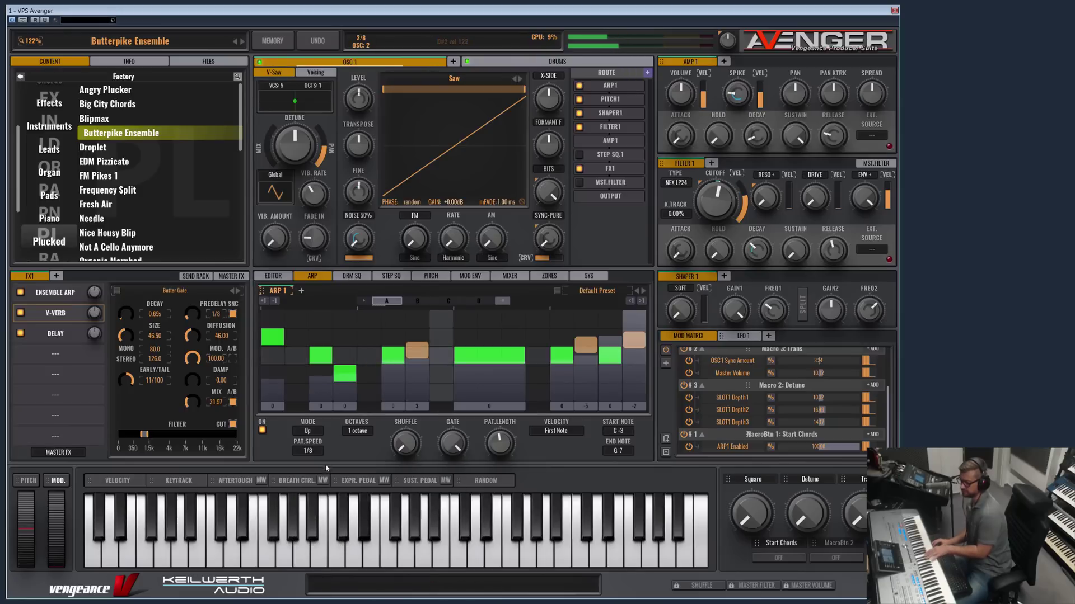
click(307, 451)
click(315, 494)
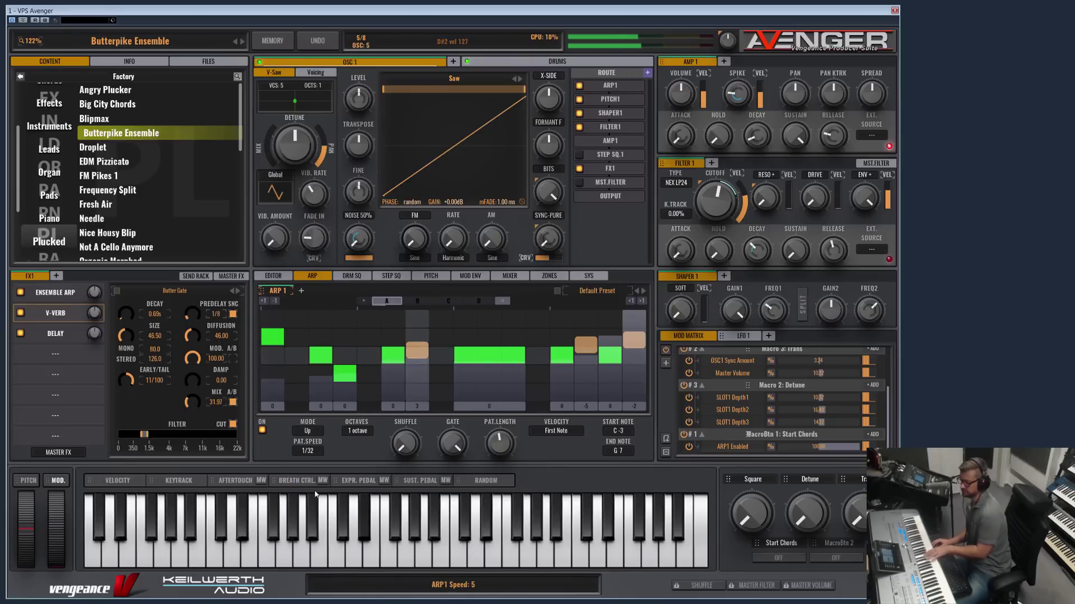
click(308, 451)
click(314, 502)
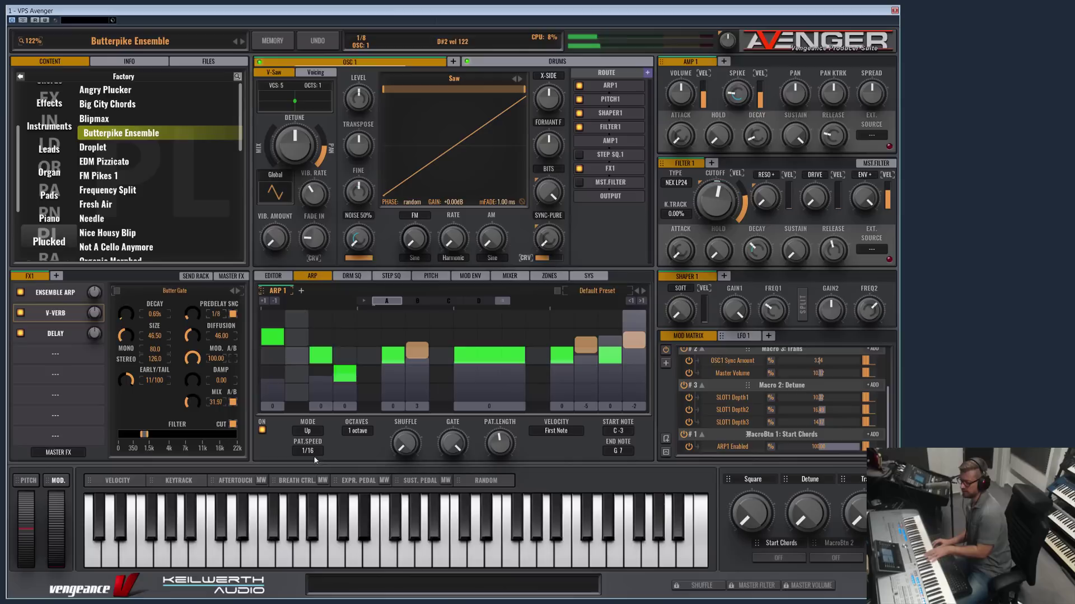
click(311, 453)
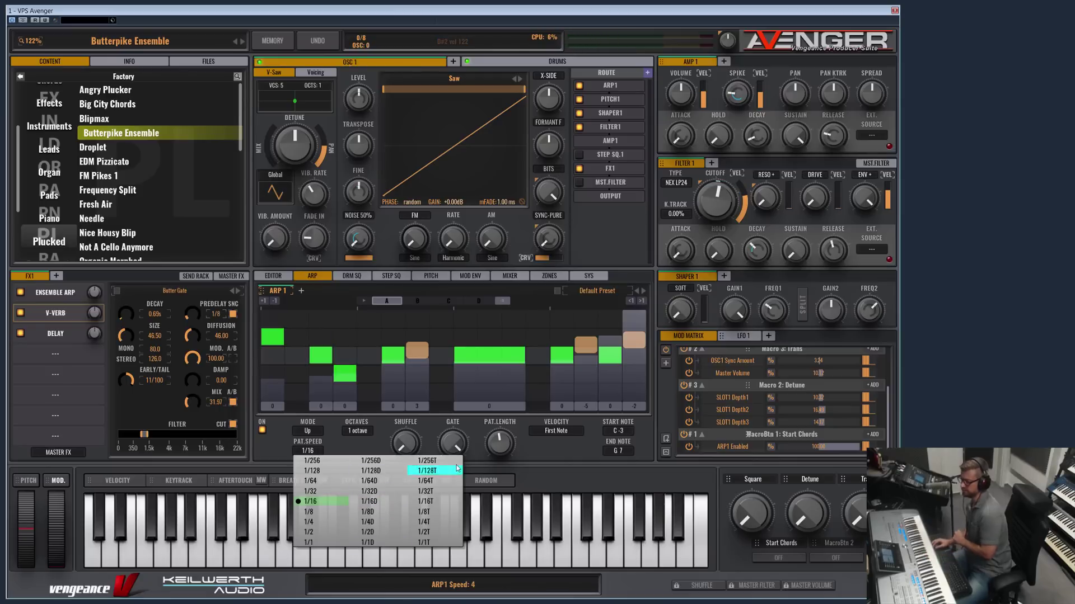
Step: Turn Pat.Length up to 32 steps, then back down to the shorter full pattern
drag(499, 443, 514, 276)
drag(508, 312, 535, 441)
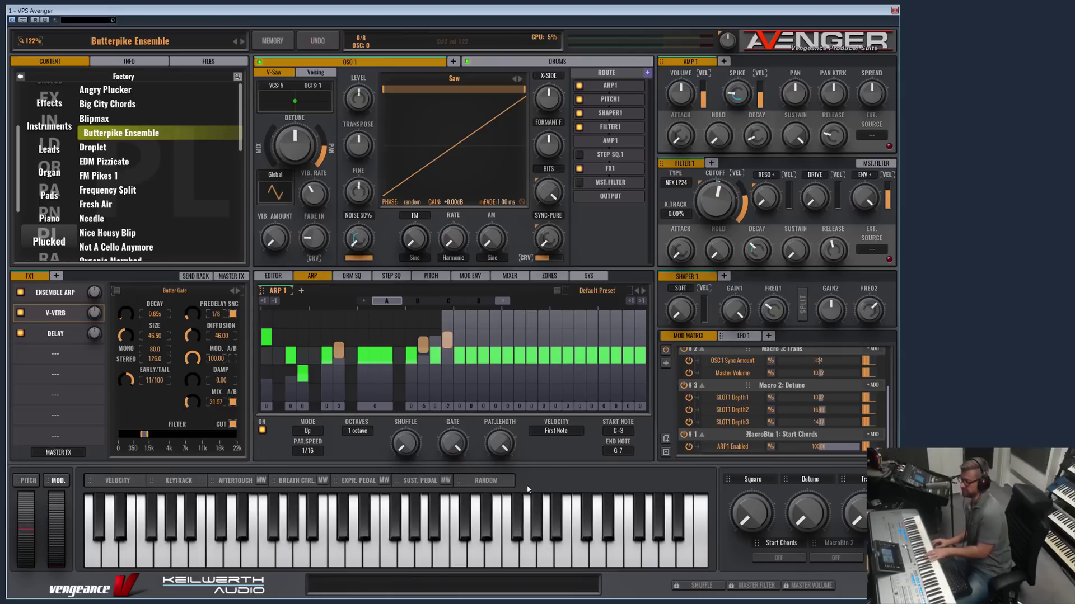
mouse_move(507, 445)
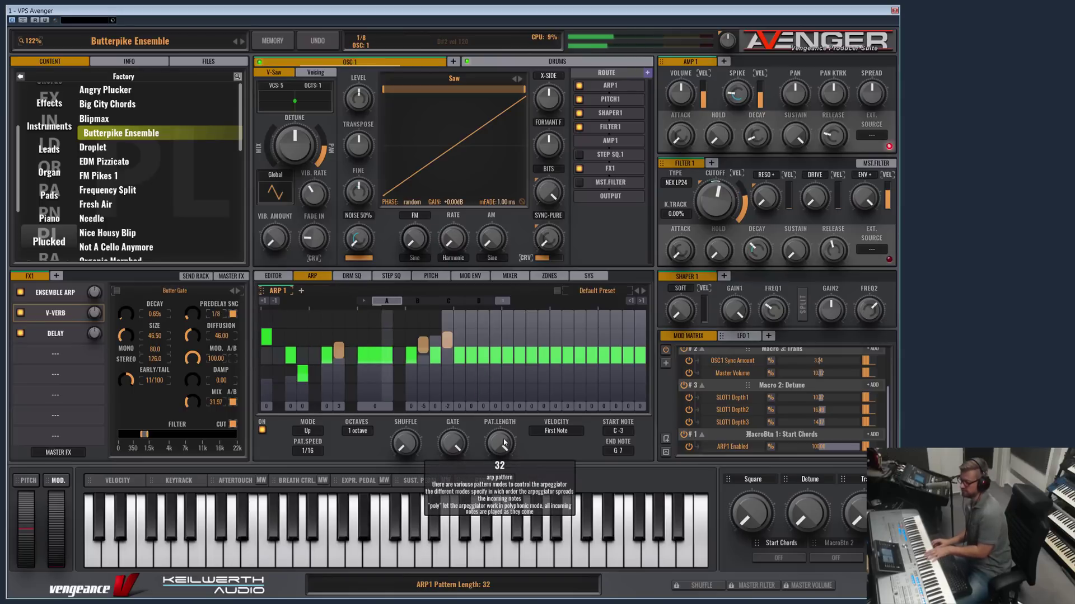
drag(507, 445, 498, 500)
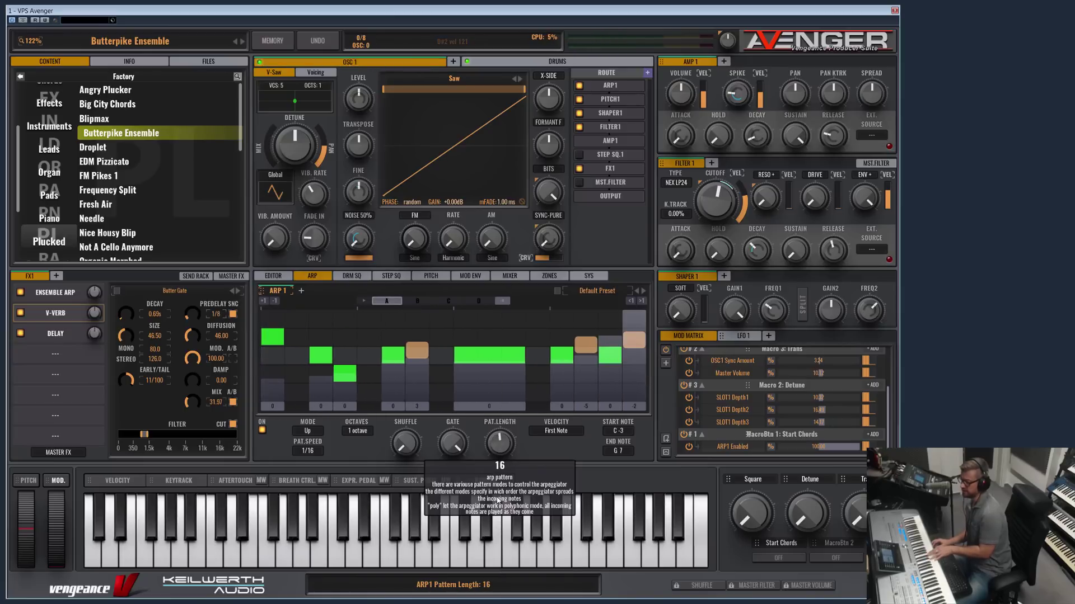
Step: Toggle ARP ON off and on, add extra arpeggiator tabs starting with ARP 2 and ARP 3, then reselect ARP 1
click(262, 431)
click(262, 430)
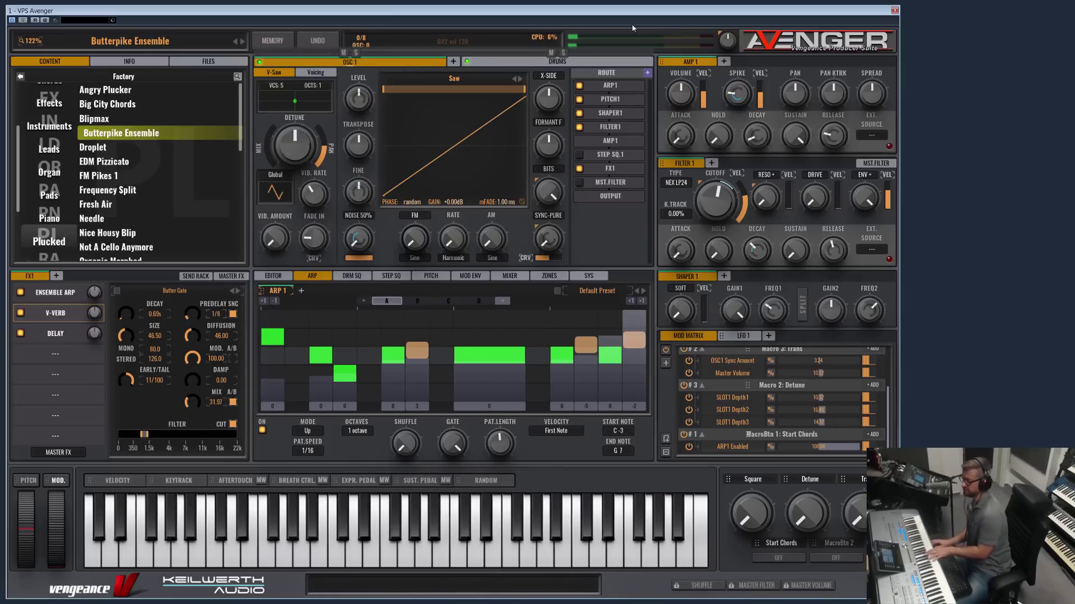
right_click(611, 88)
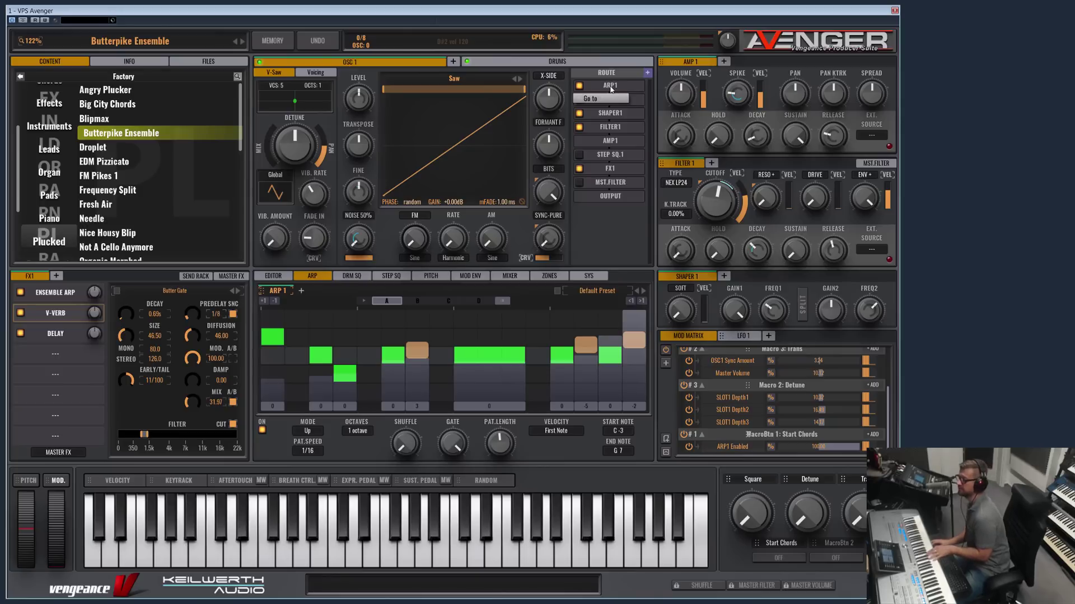
click(301, 291)
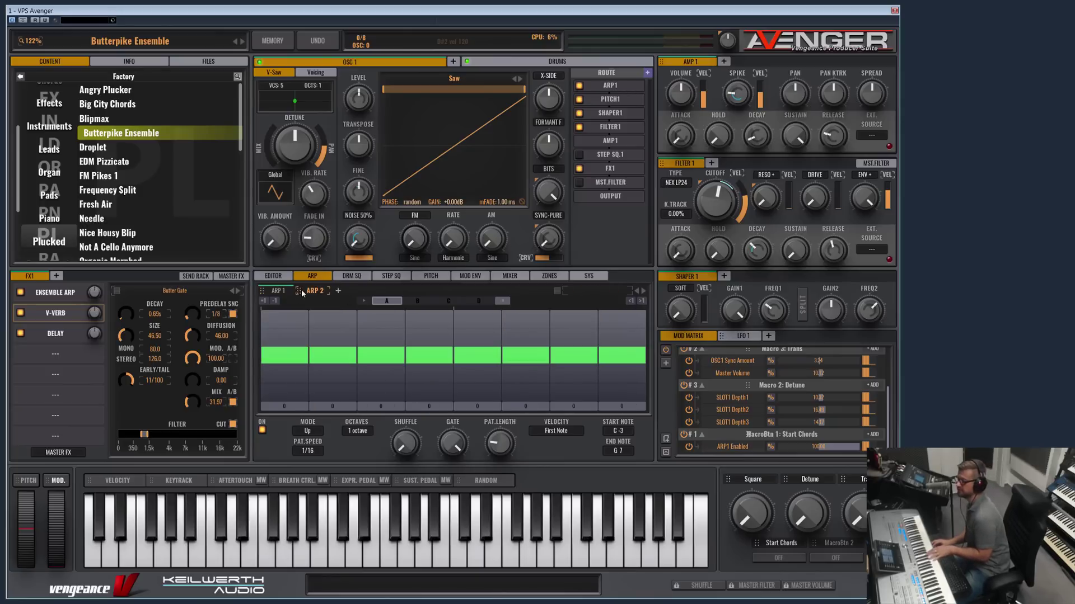
click(339, 290)
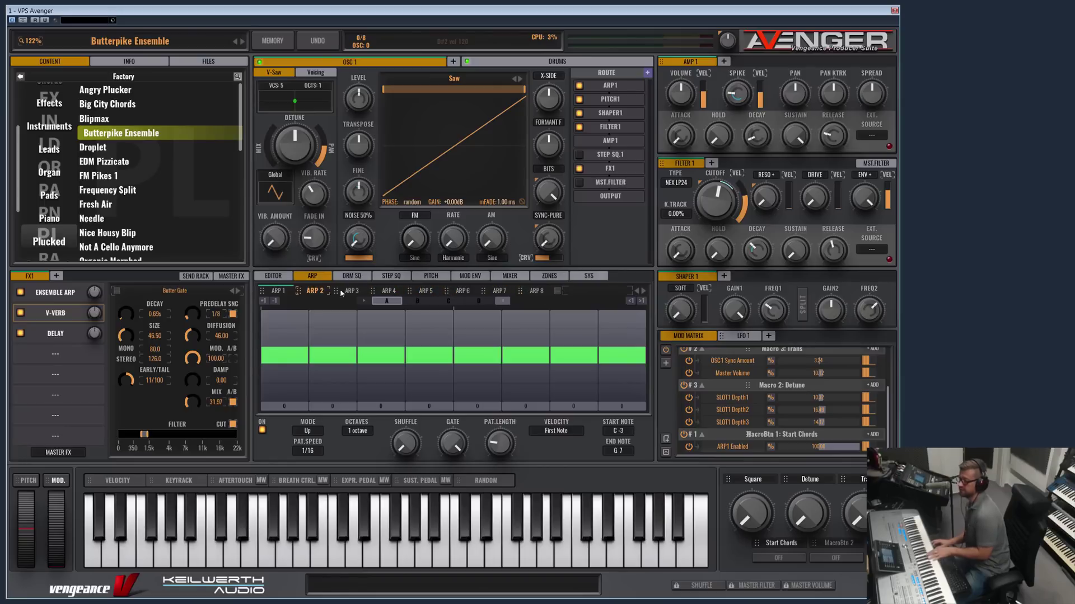
click(277, 291)
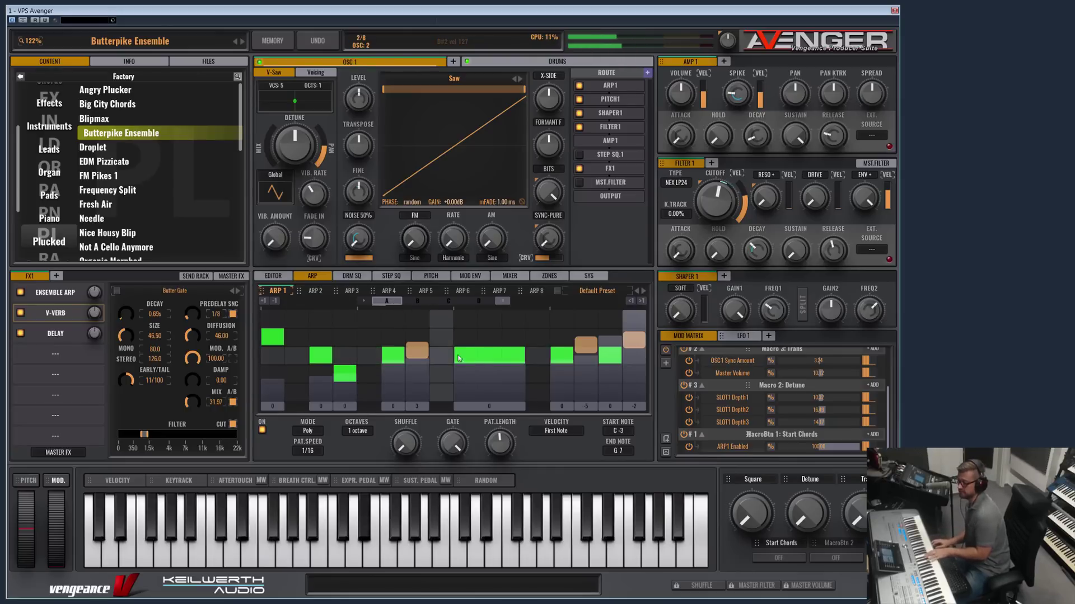
Step: Set the ARP Gate to 0% and raise the AMP1 Release to about 1129 ms
drag(449, 436, 453, 493)
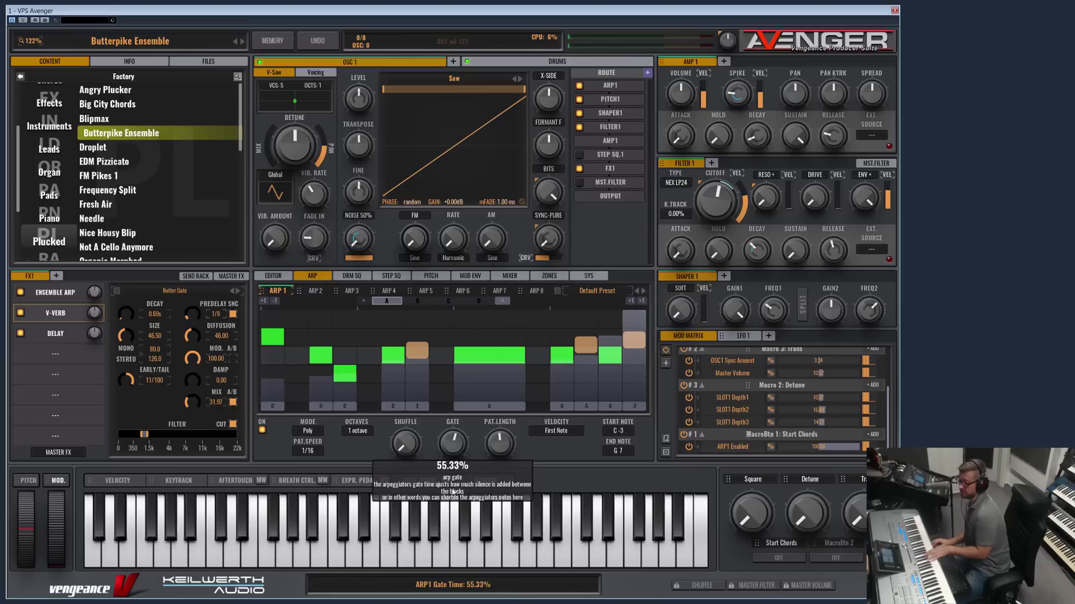
drag(458, 411, 459, 534)
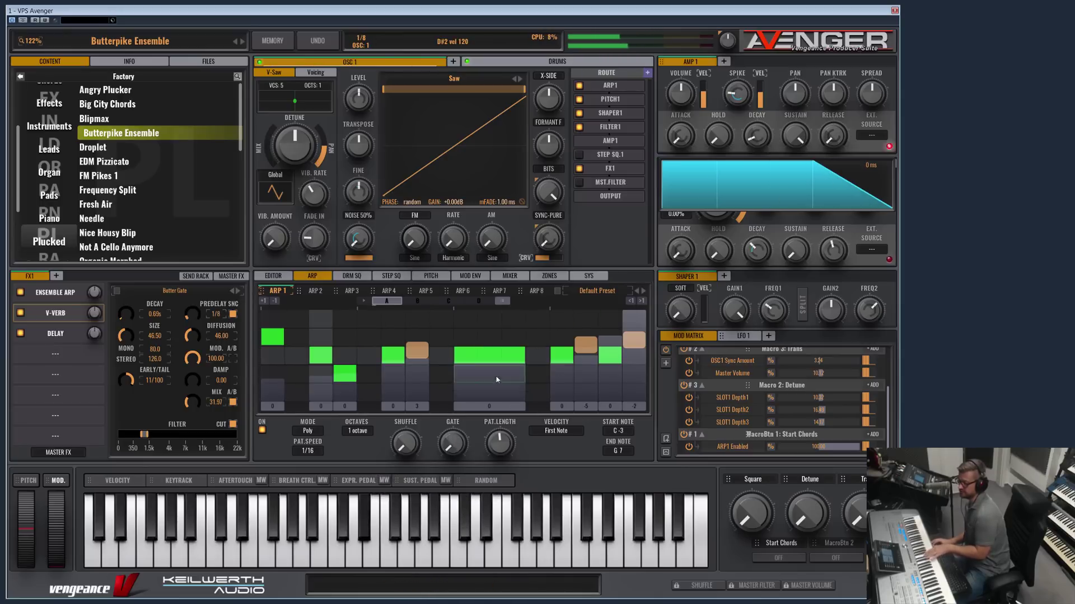
drag(452, 451, 467, 332)
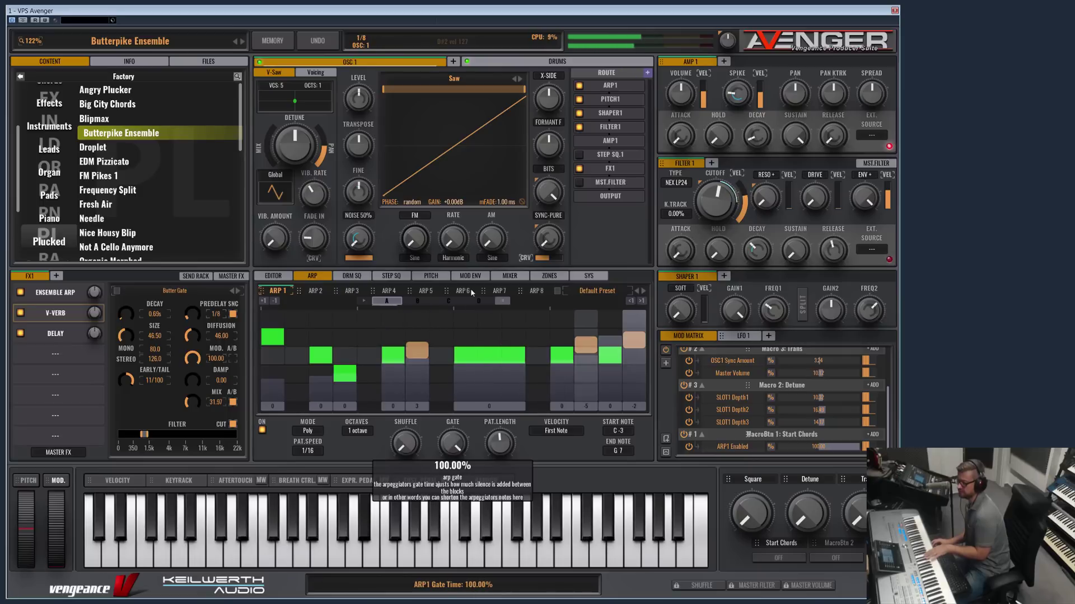
drag(452, 444, 486, 416)
drag(833, 144, 832, 124)
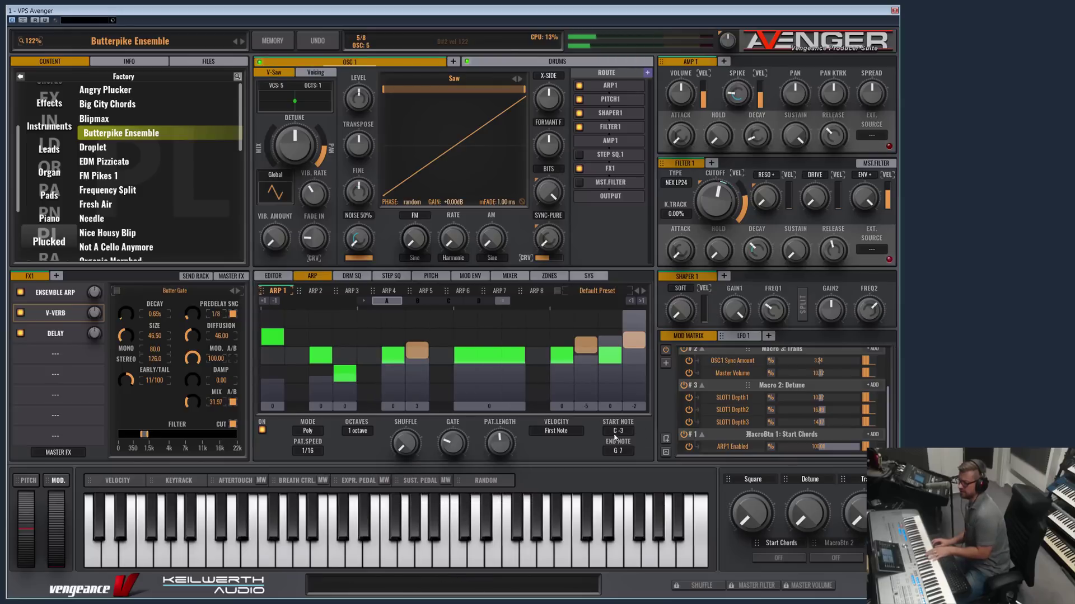
click(617, 452)
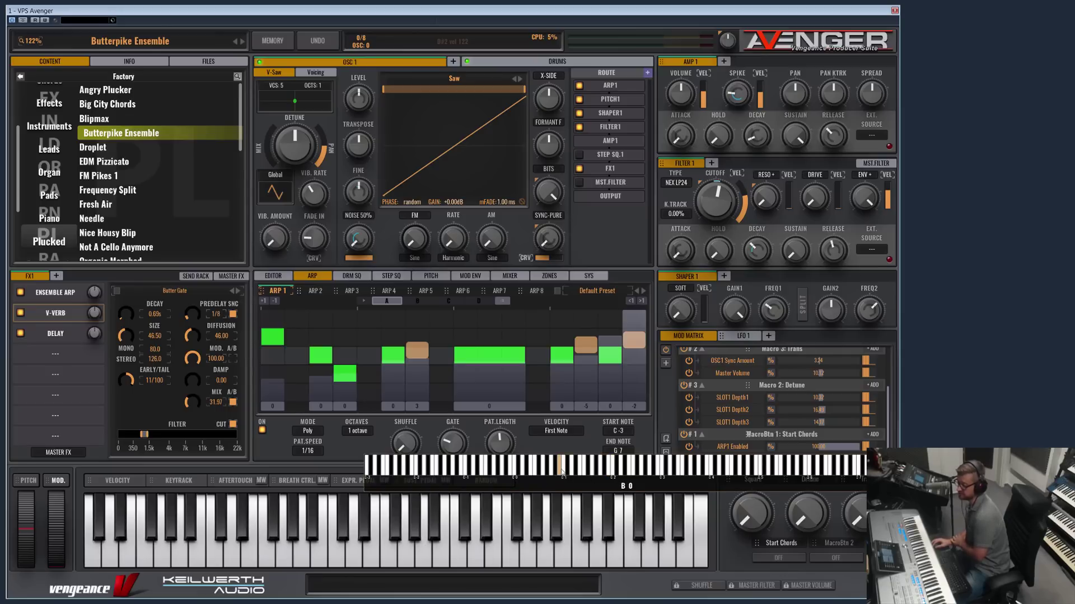
click(609, 476)
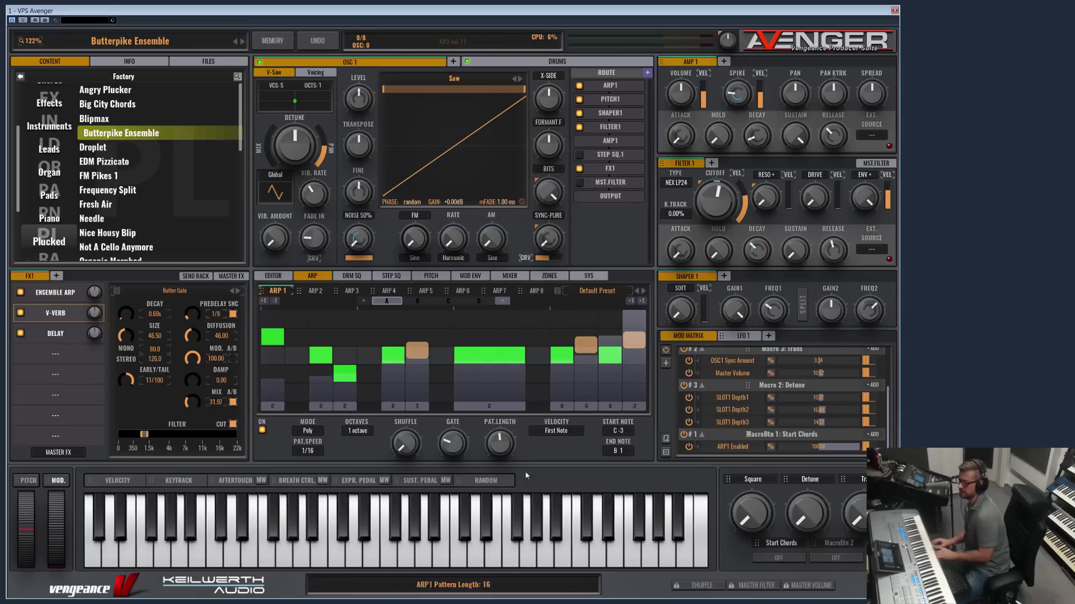
click(620, 449)
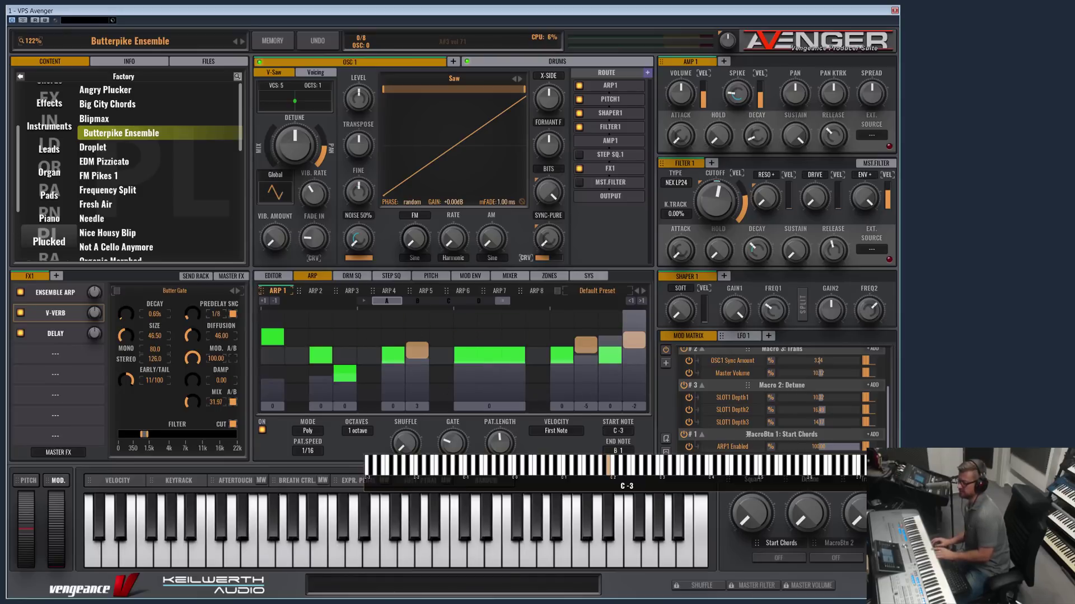
click(609, 464)
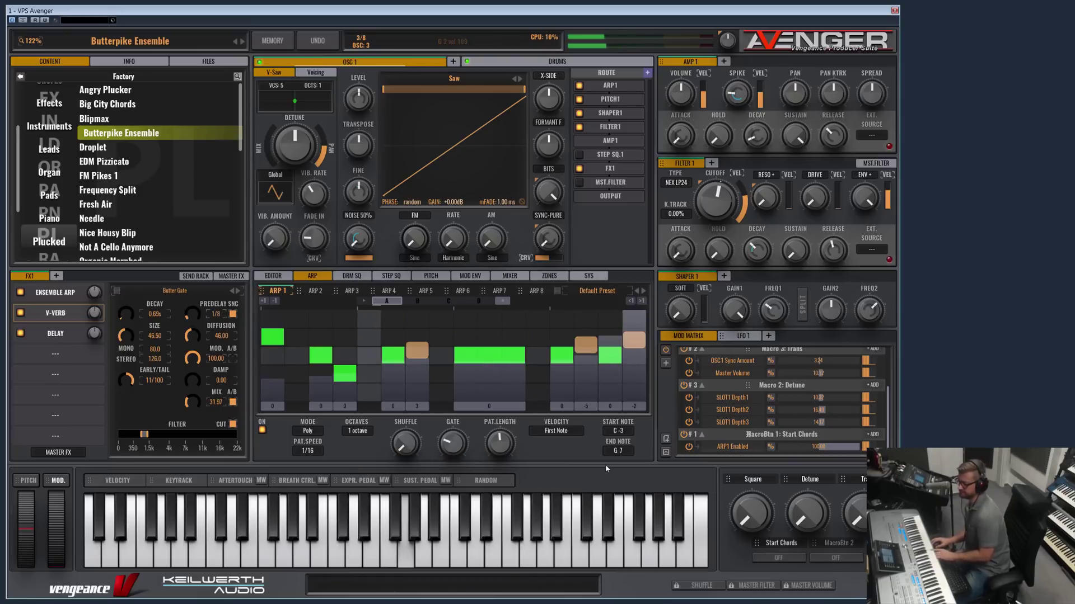
click(555, 432)
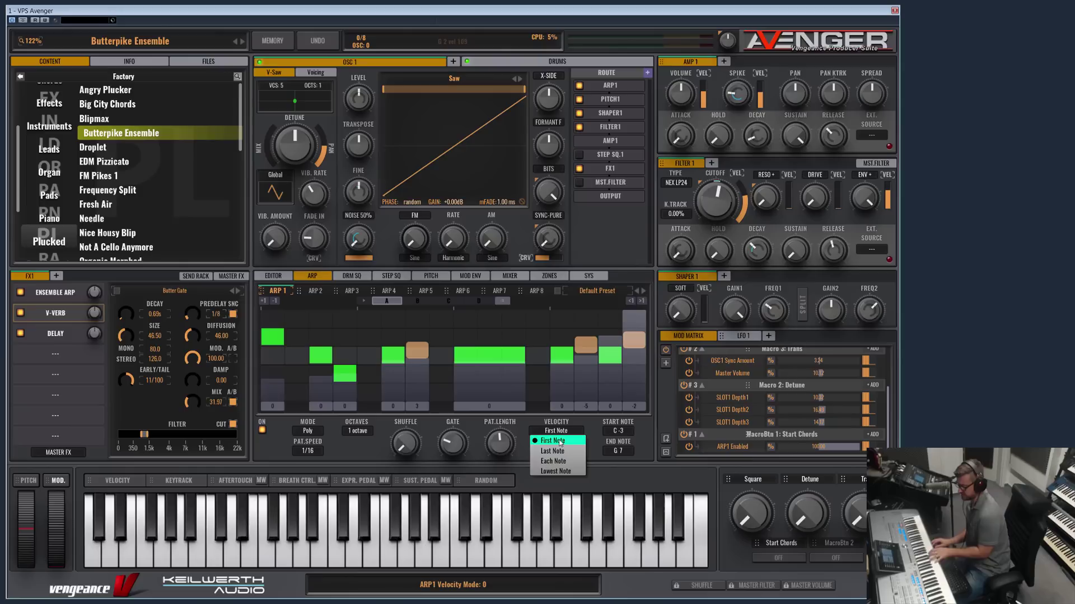
Step: Switch ARP Velocity to Last Note while leaving the arp Mode on Poly
click(560, 442)
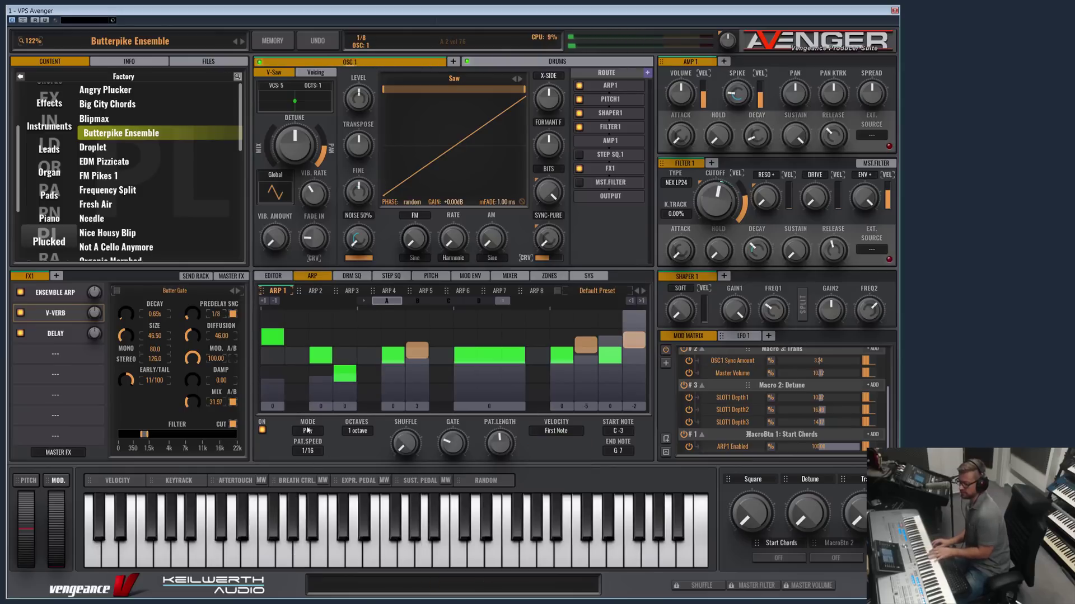
click(312, 432)
click(313, 499)
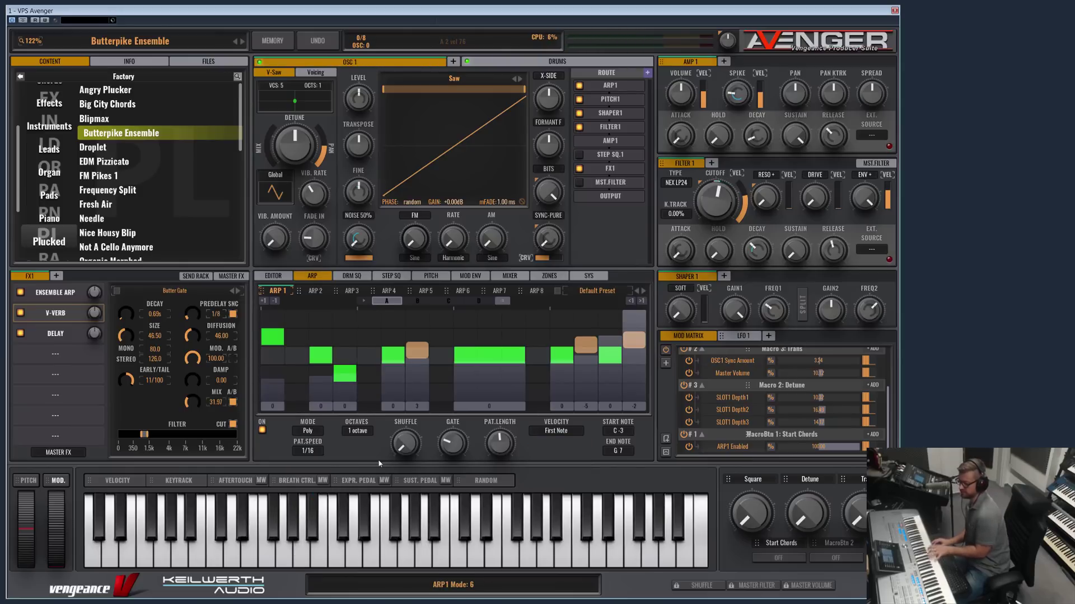
click(556, 431)
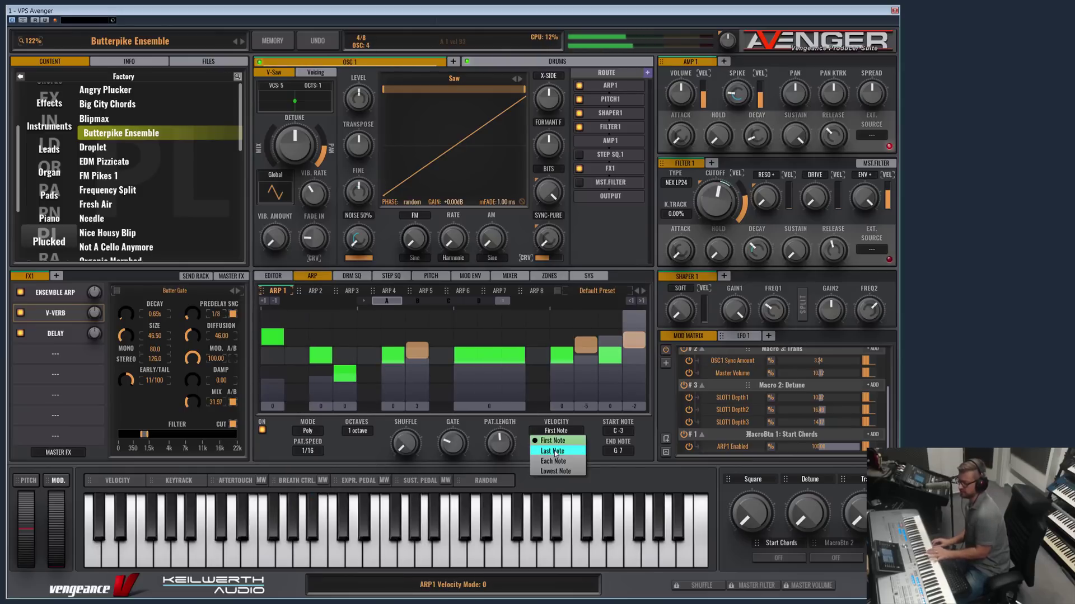
click(555, 454)
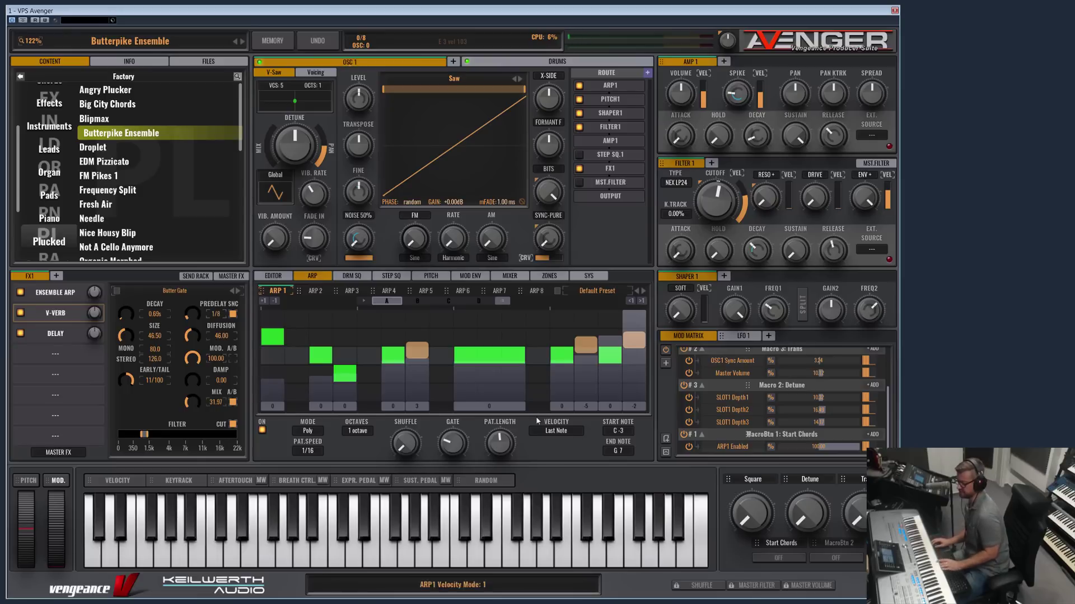
click(565, 431)
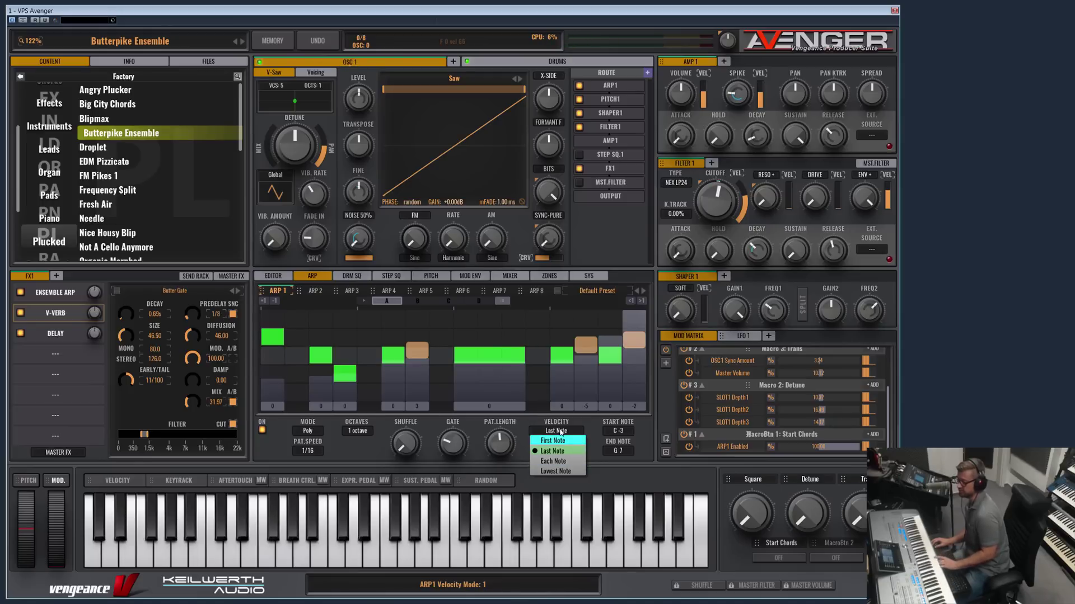
click(526, 419)
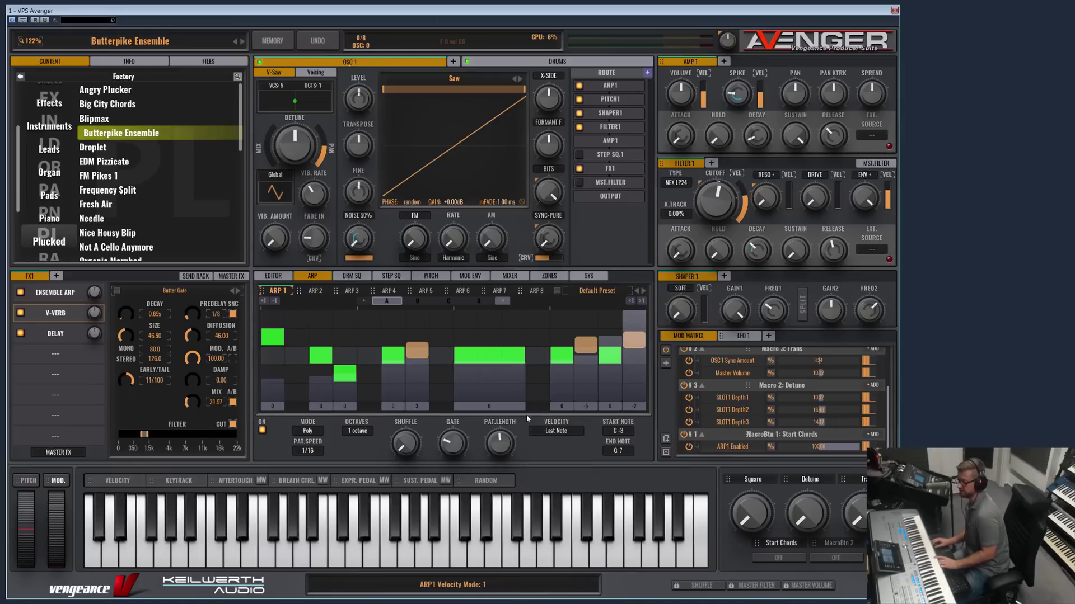
click(308, 431)
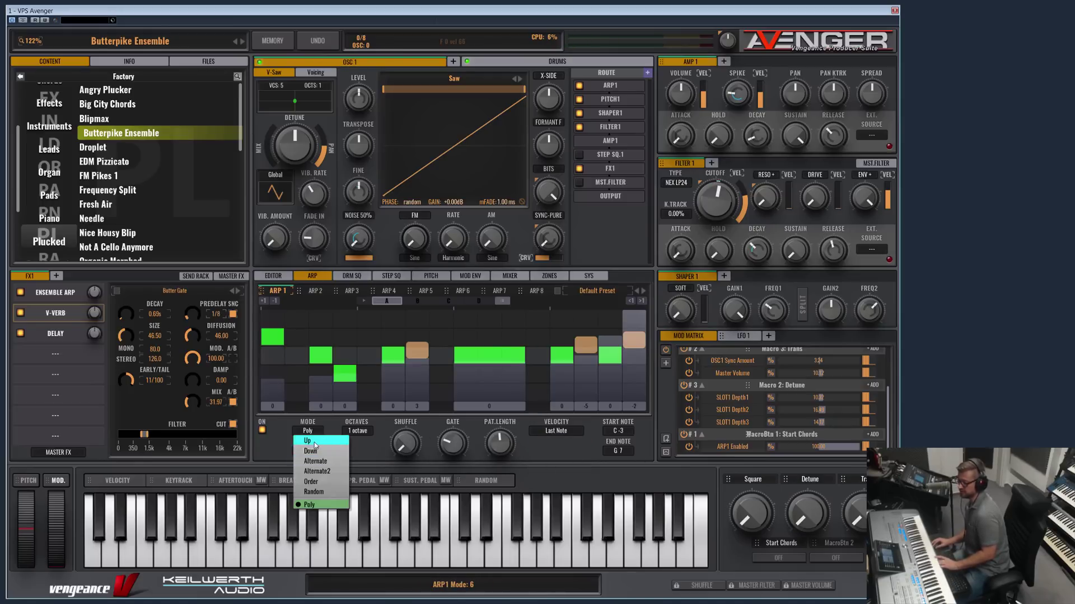
click(557, 302)
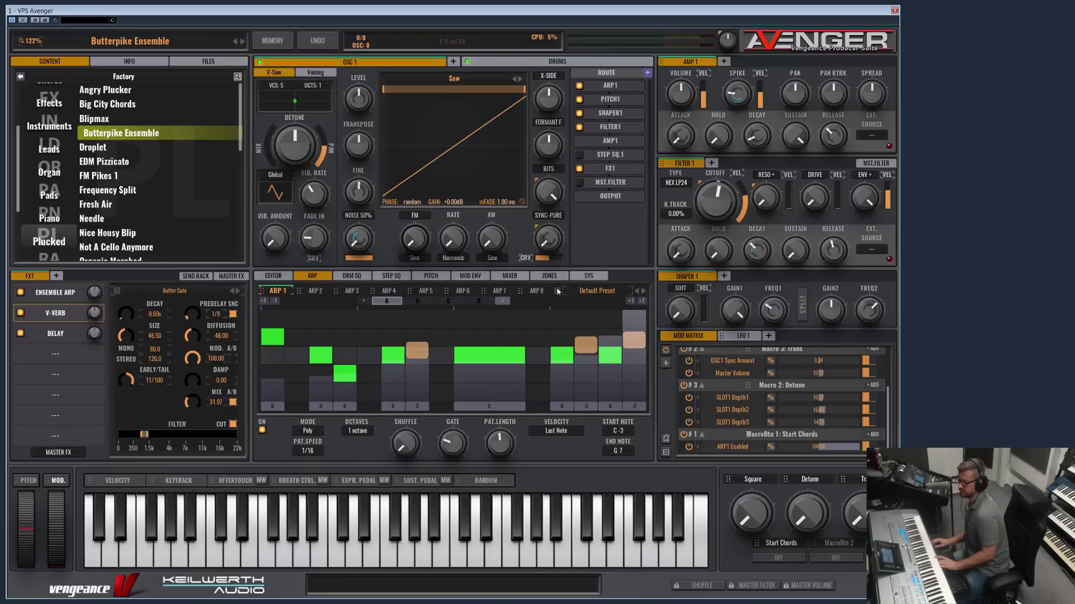
Step: Choose Default Settings from the ARP 1 preset menu
click(557, 291)
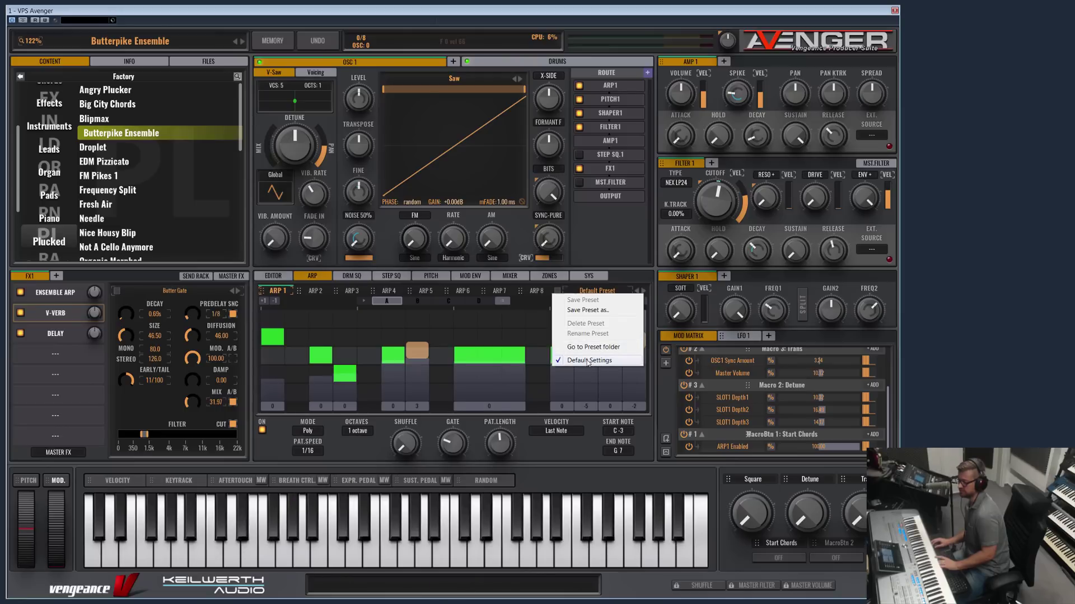
click(588, 361)
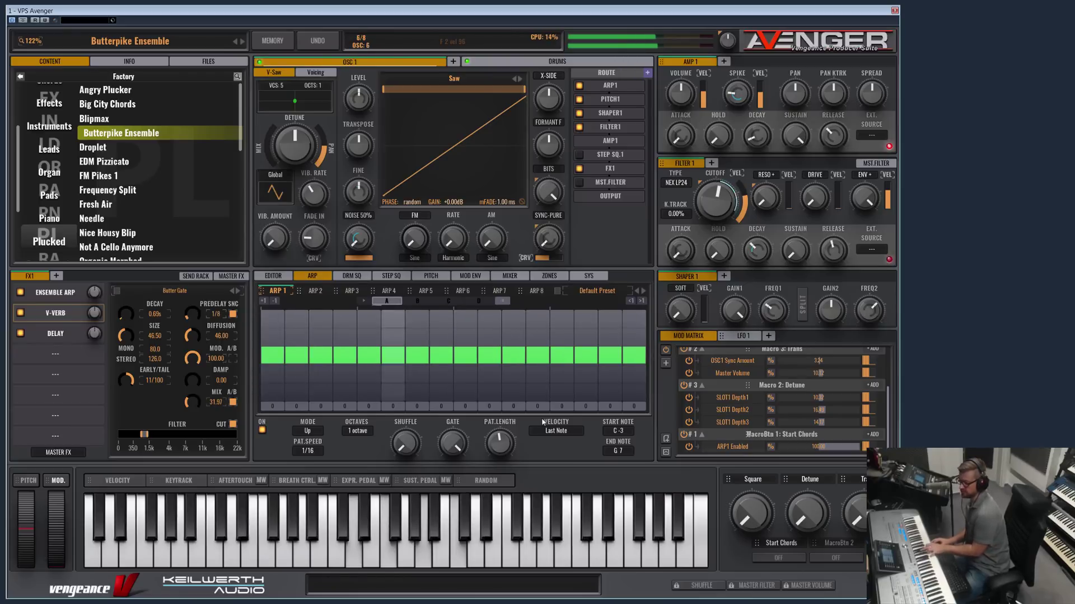
Step: Audition the arp modes Up, Down, Alternate and Alternate2
click(313, 432)
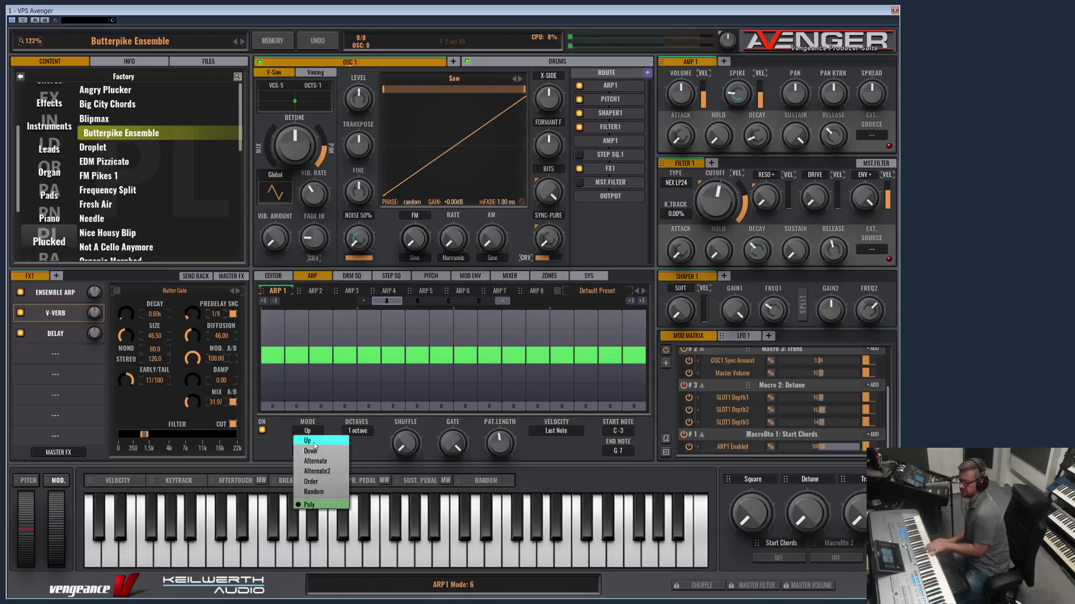
click(309, 441)
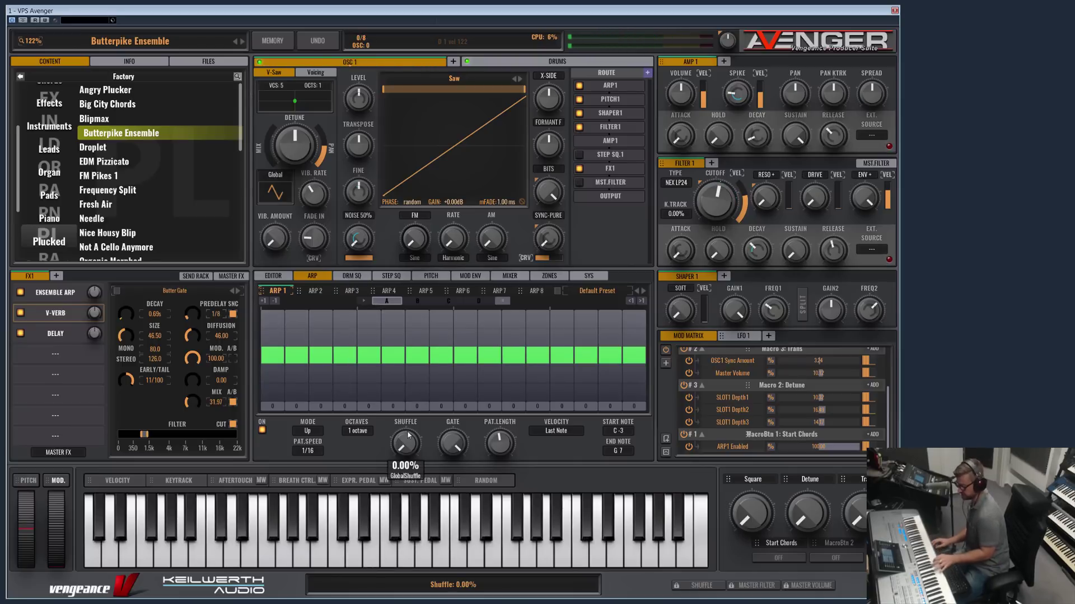
click(307, 433)
click(314, 452)
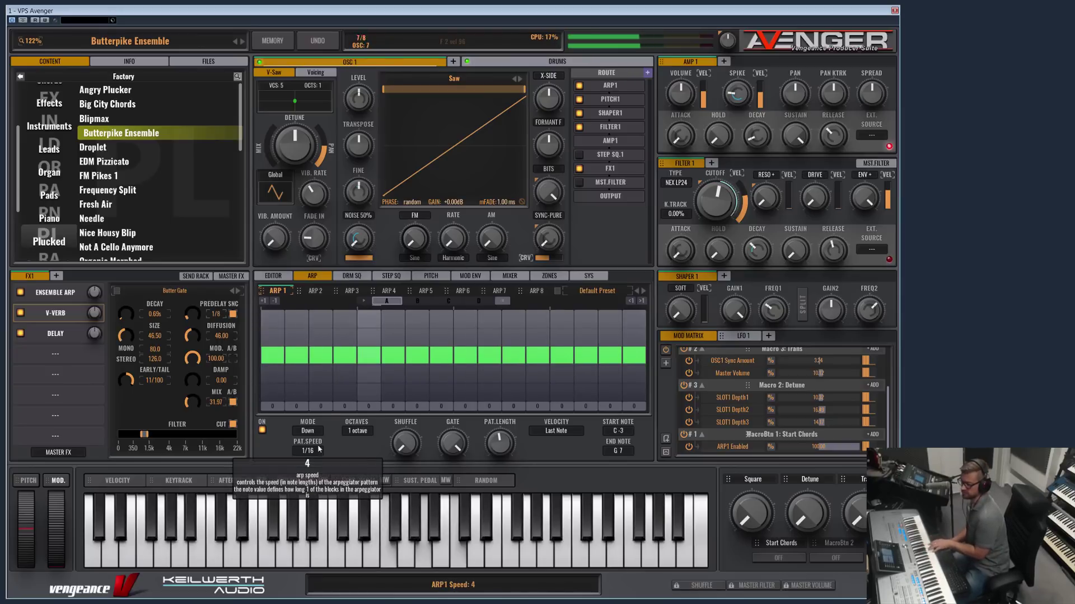
click(310, 432)
click(327, 463)
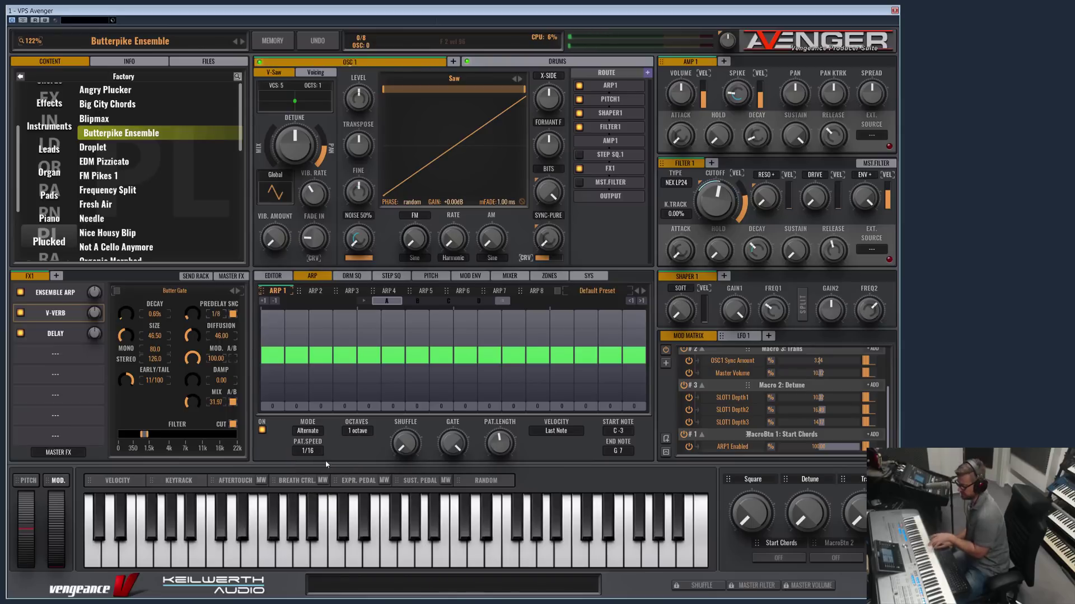
click(316, 432)
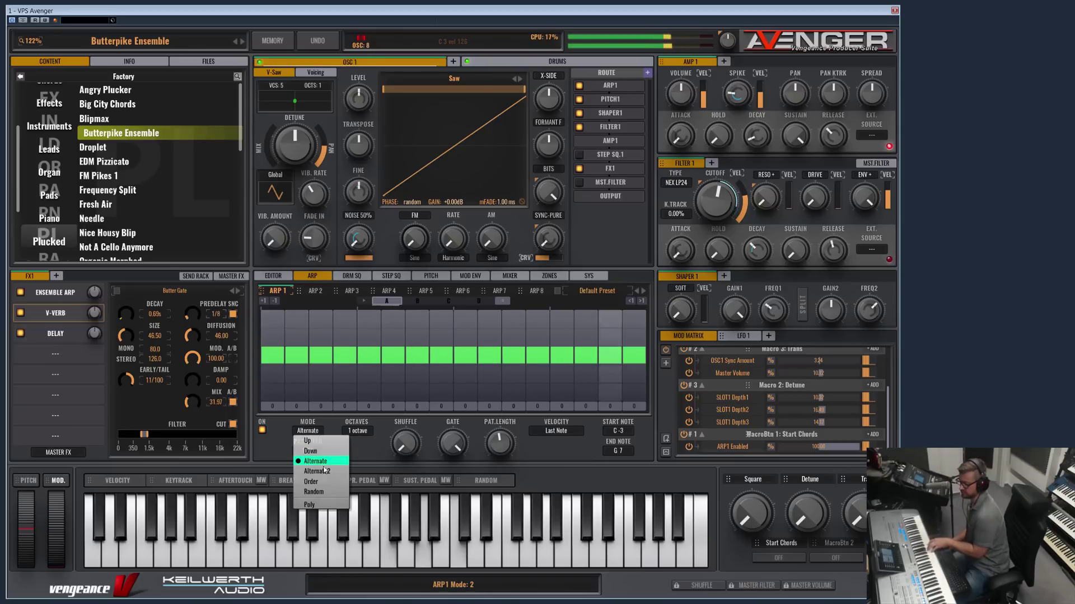
click(325, 471)
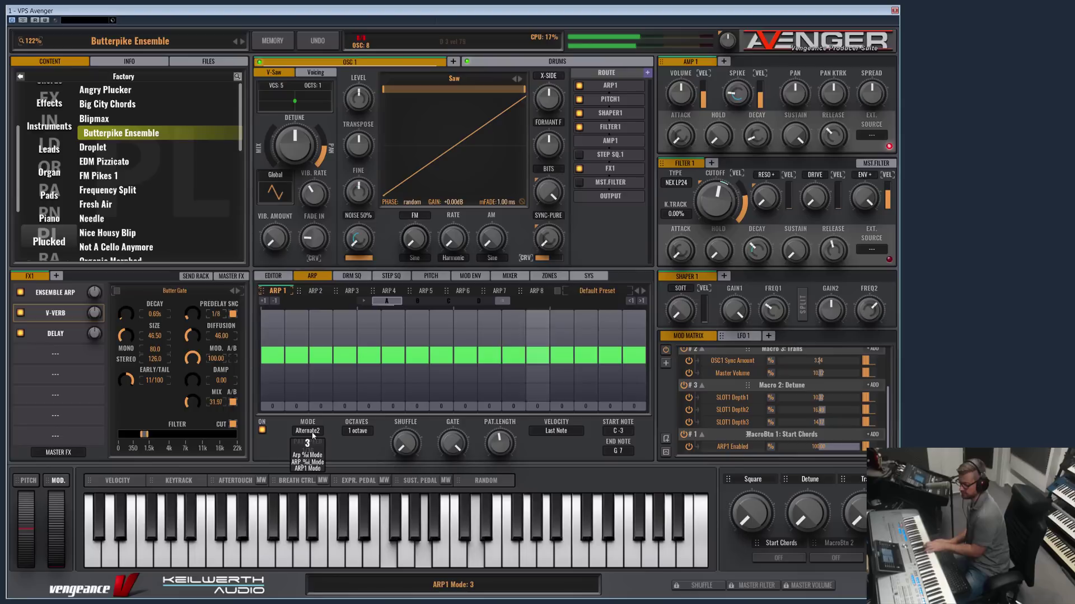
Step: Set Velocity to First Note, then try Order, Random and Up, finishing on Poly
click(556, 431)
click(562, 441)
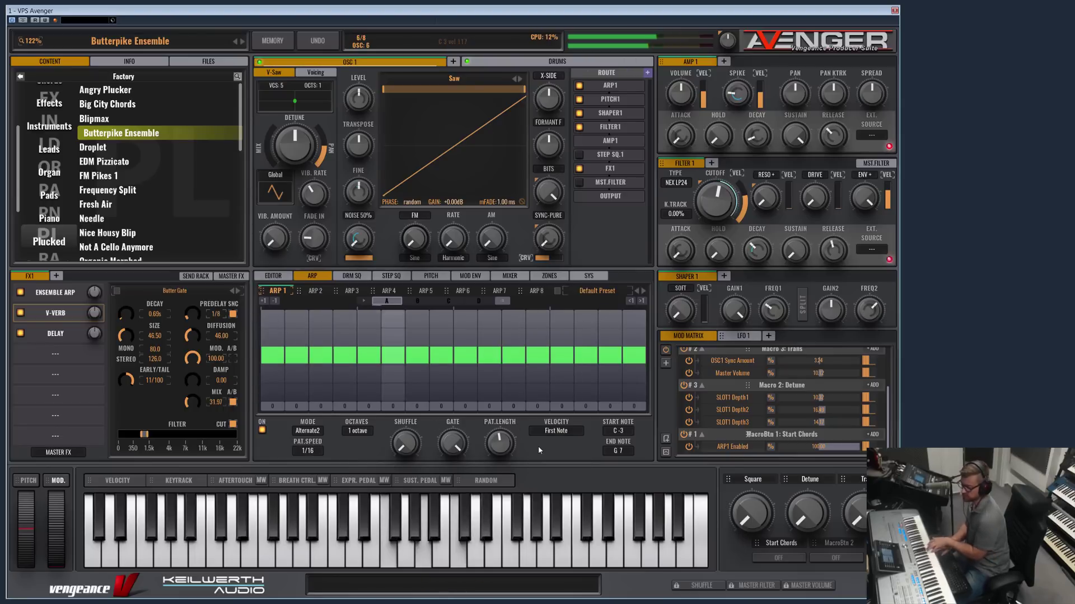
click(307, 431)
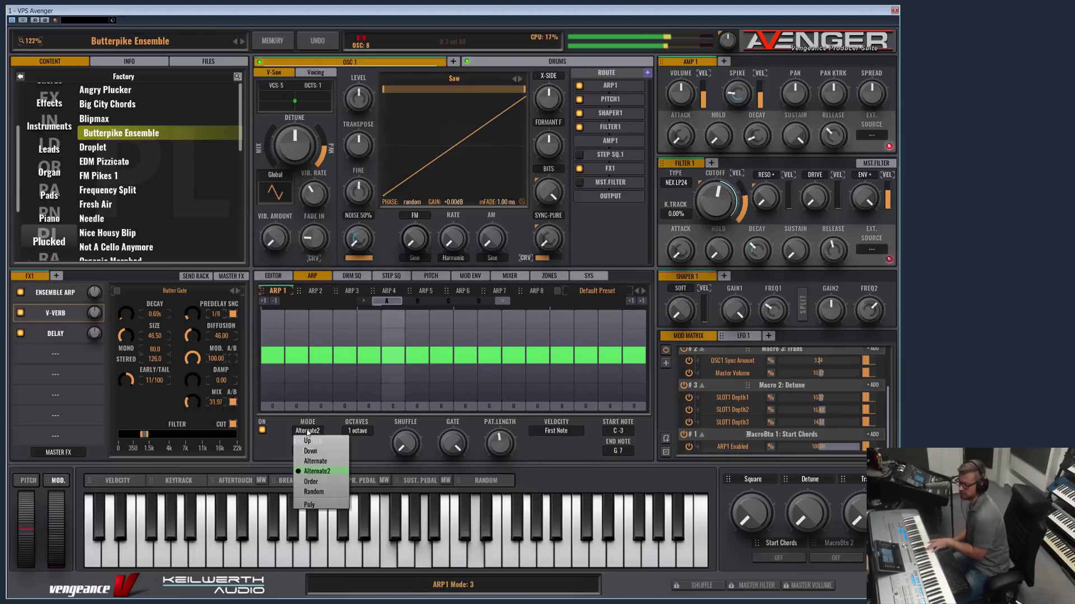
click(323, 485)
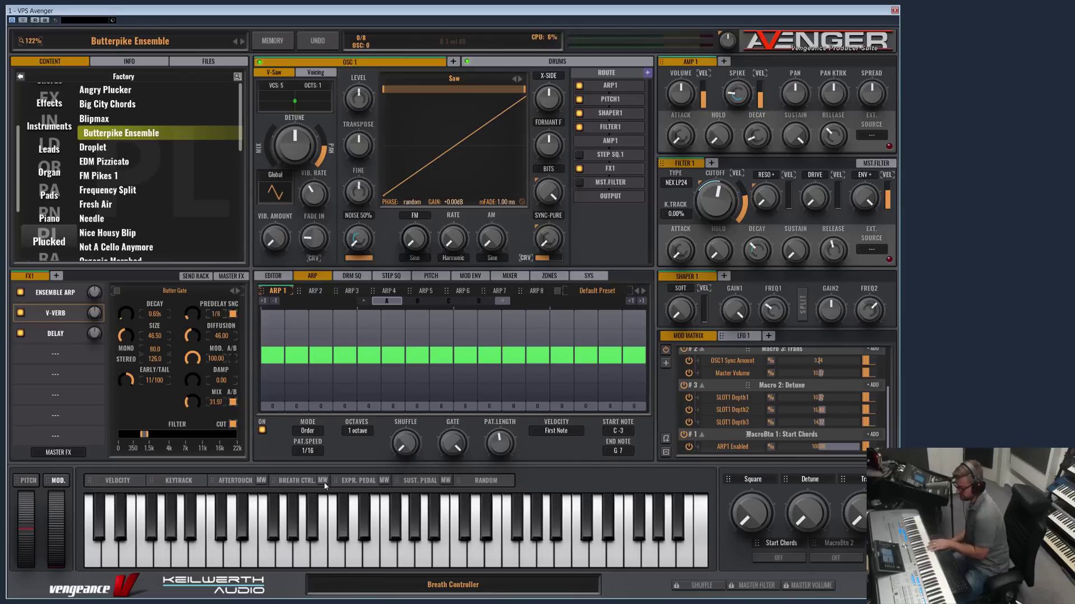
click(309, 432)
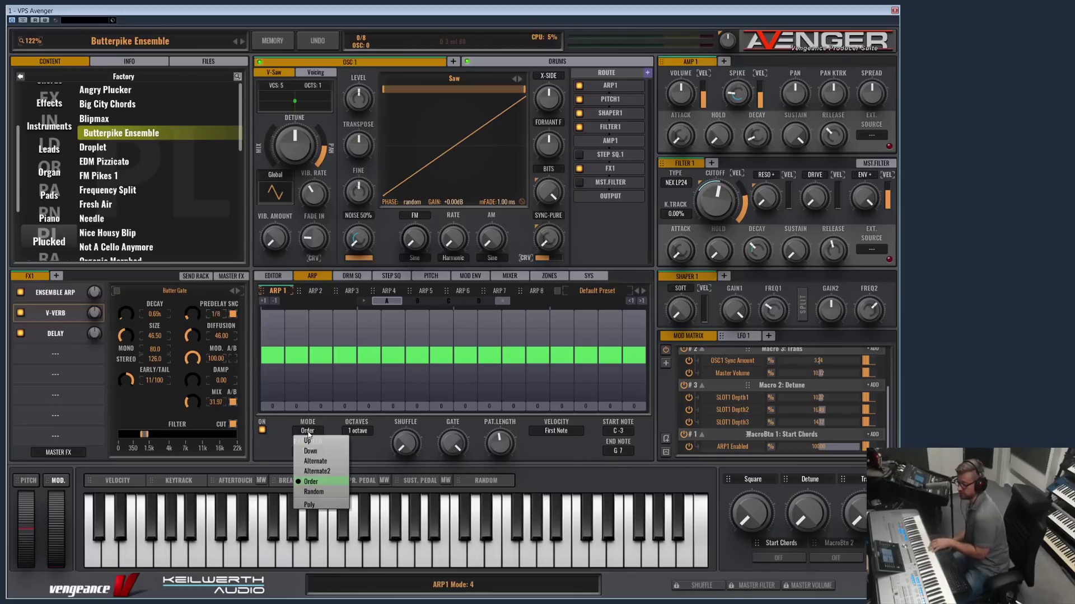
click(315, 495)
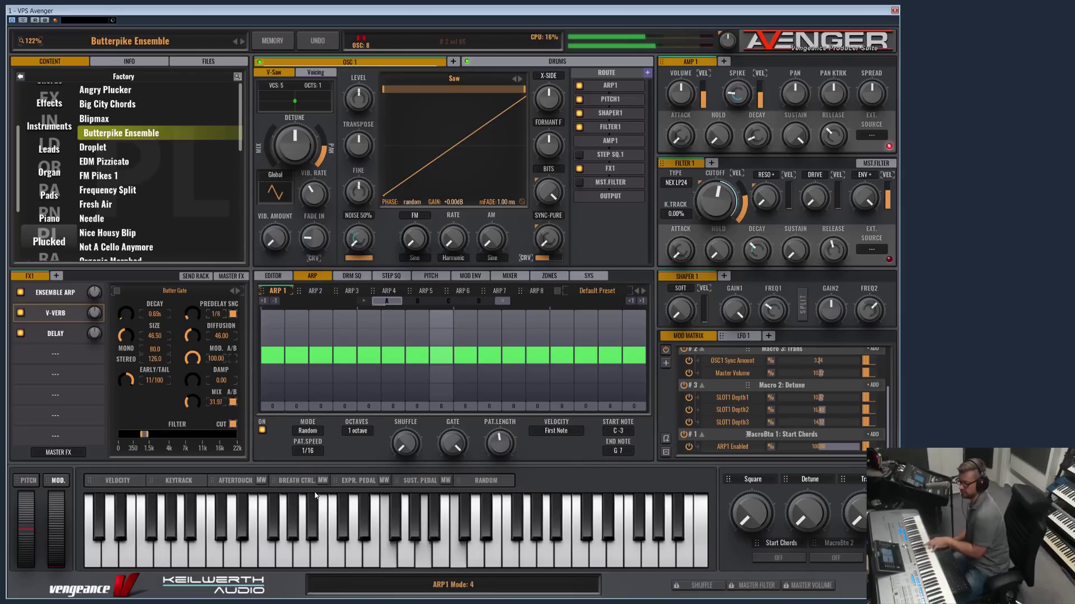
click(308, 431)
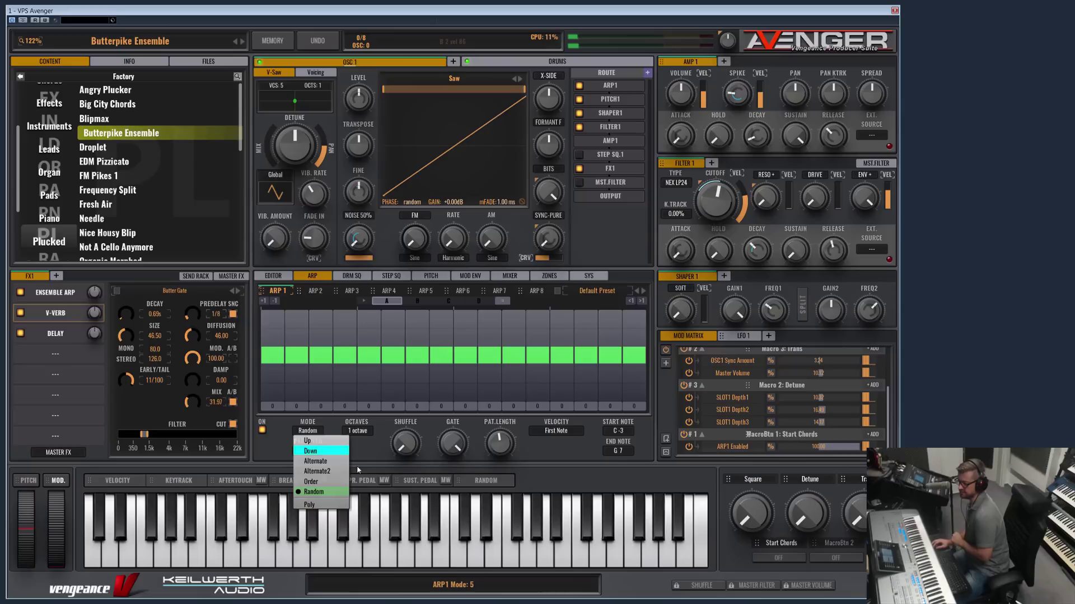
click(316, 444)
click(309, 431)
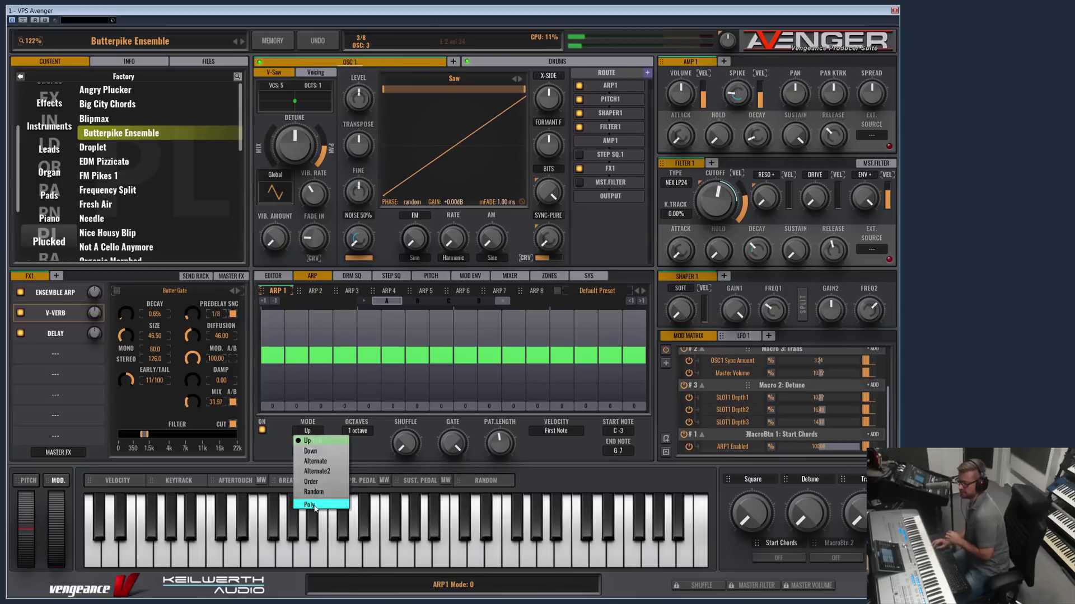
click(310, 505)
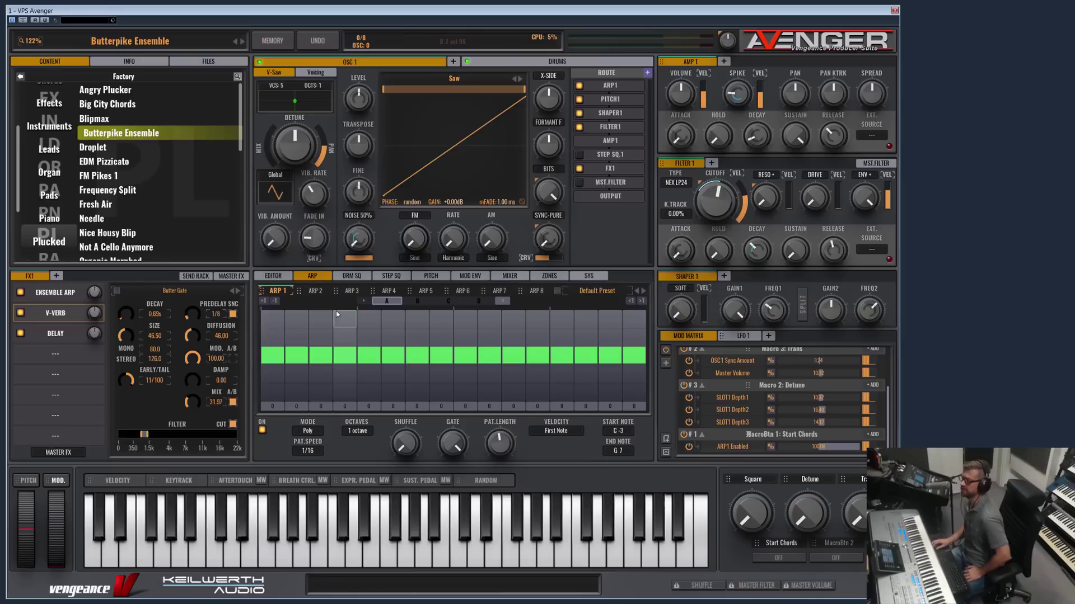
Step: Draw varied step heights, transpose all steps to -7, and raise steps 4, 8 and 10
mouse_move(297, 331)
mouse_down()
mouse_move(327, 374)
mouse_move(648, 357)
mouse_up()
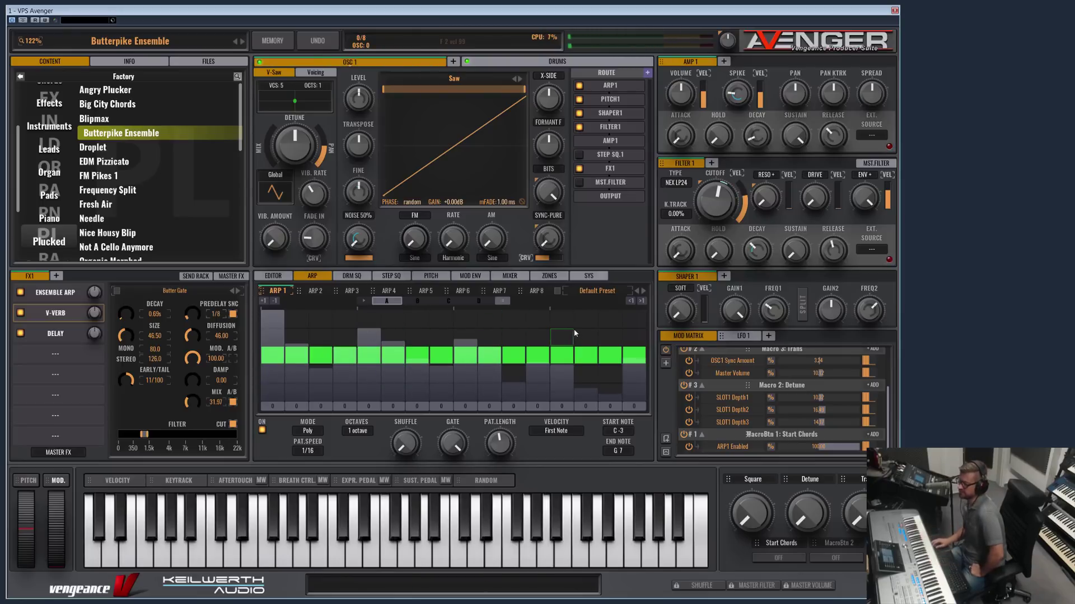
click(275, 302)
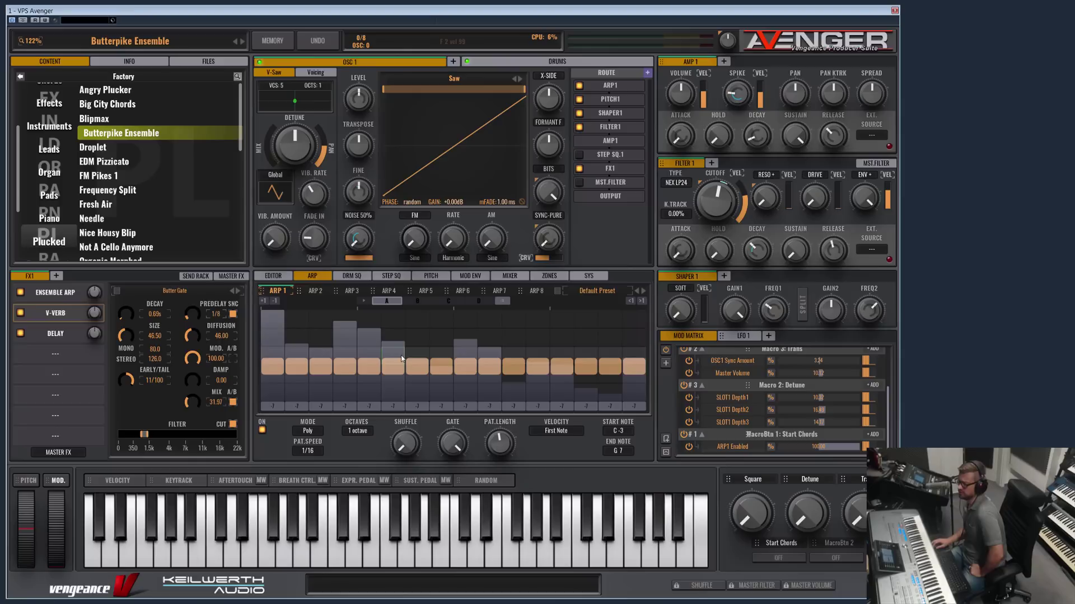
click(346, 327)
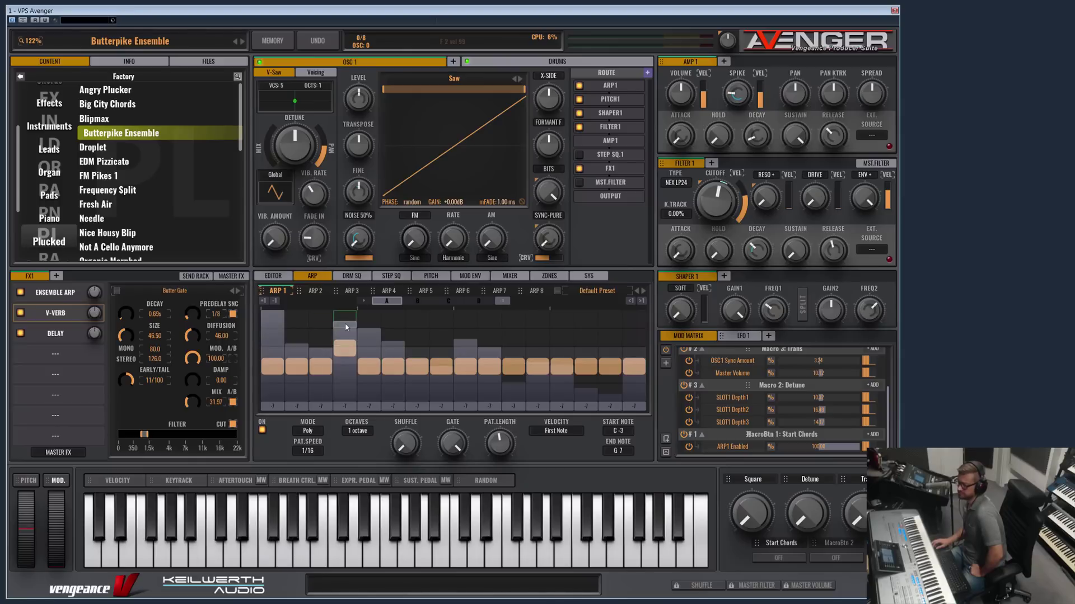
click(441, 339)
click(490, 339)
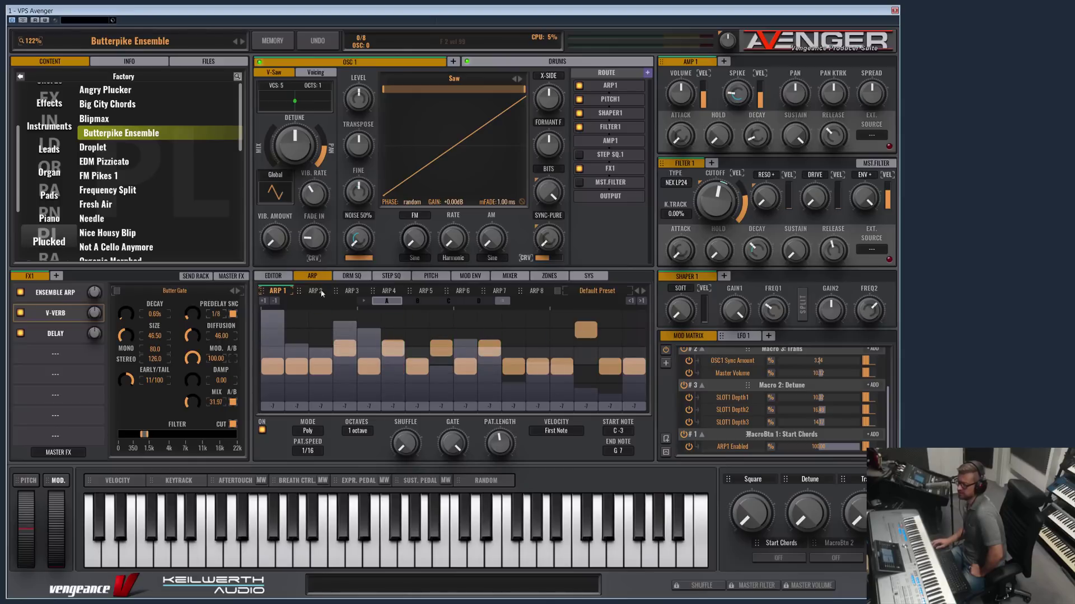
Step: Transpose the whole ARP 1 pattern up to +2
click(263, 301)
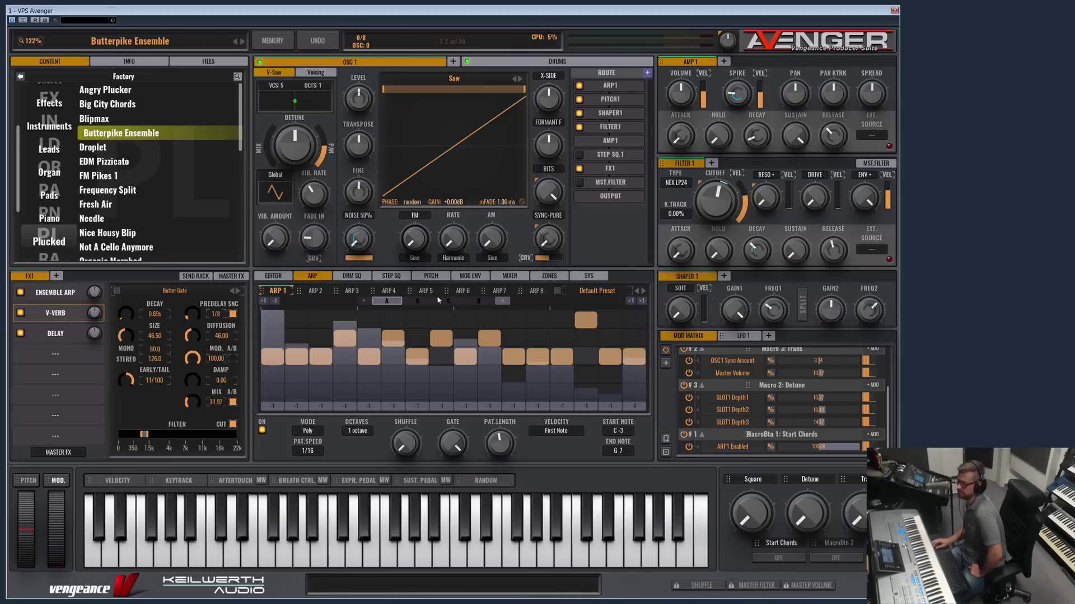
click(275, 301)
click(263, 301)
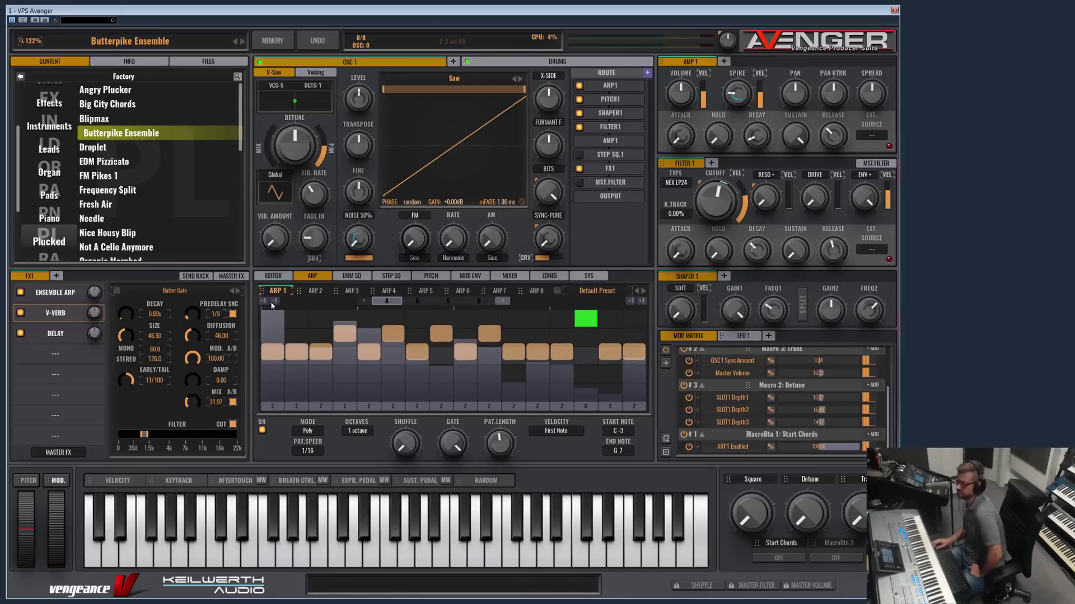
Step: Transpose the pattern back to 0 and shift it four steps right
click(275, 301)
click(274, 301)
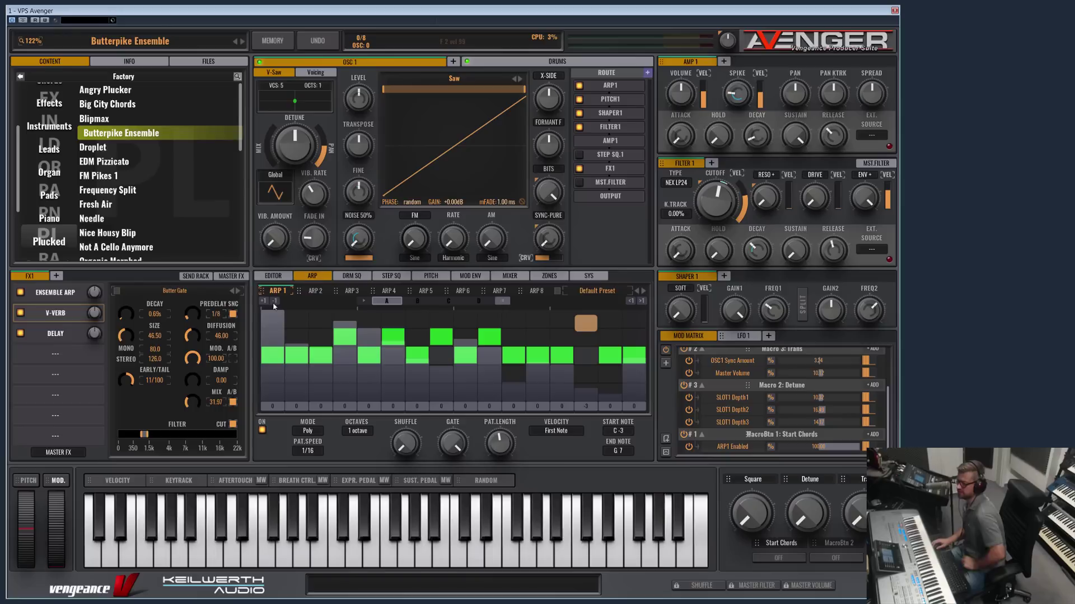
click(642, 301)
click(641, 300)
click(639, 301)
click(639, 301)
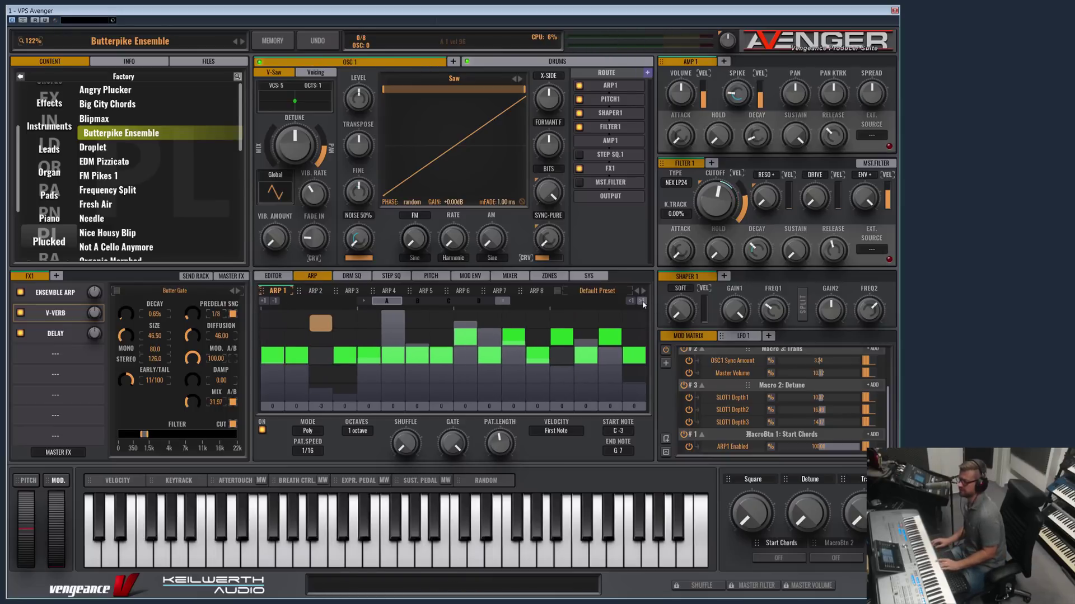
click(638, 300)
click(639, 300)
Step: Shift the pattern four steps back left, then switch to pattern slot B
click(632, 301)
click(631, 301)
click(630, 301)
click(631, 301)
click(631, 301)
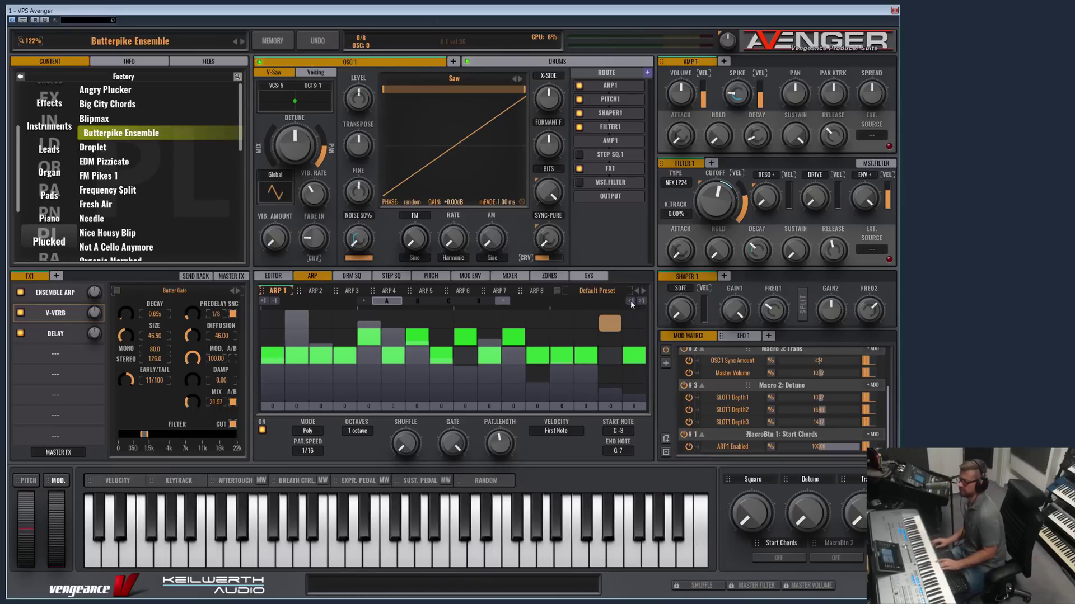
click(631, 302)
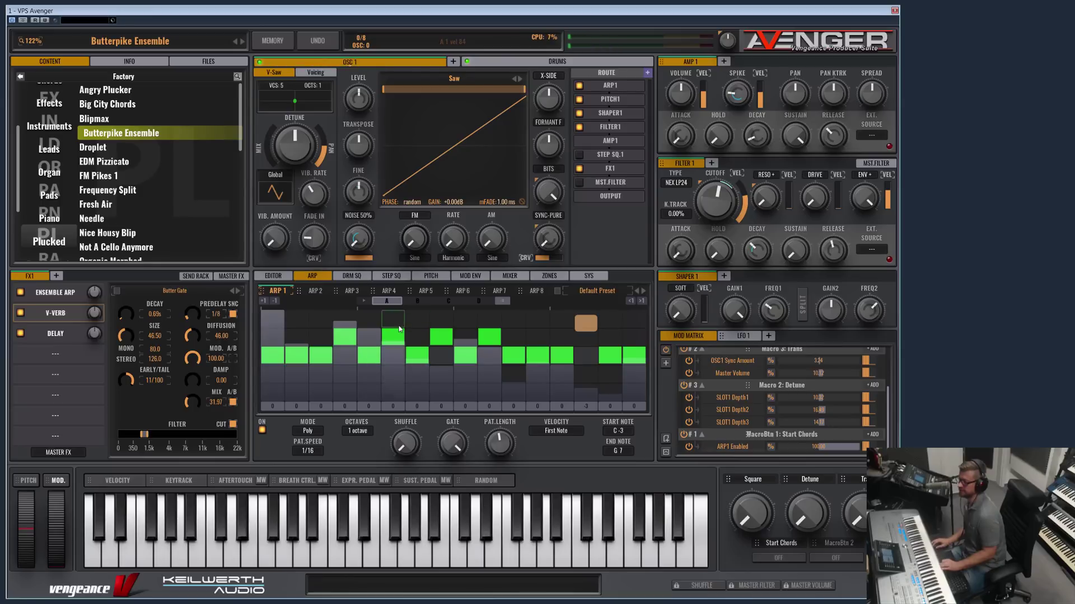
click(419, 301)
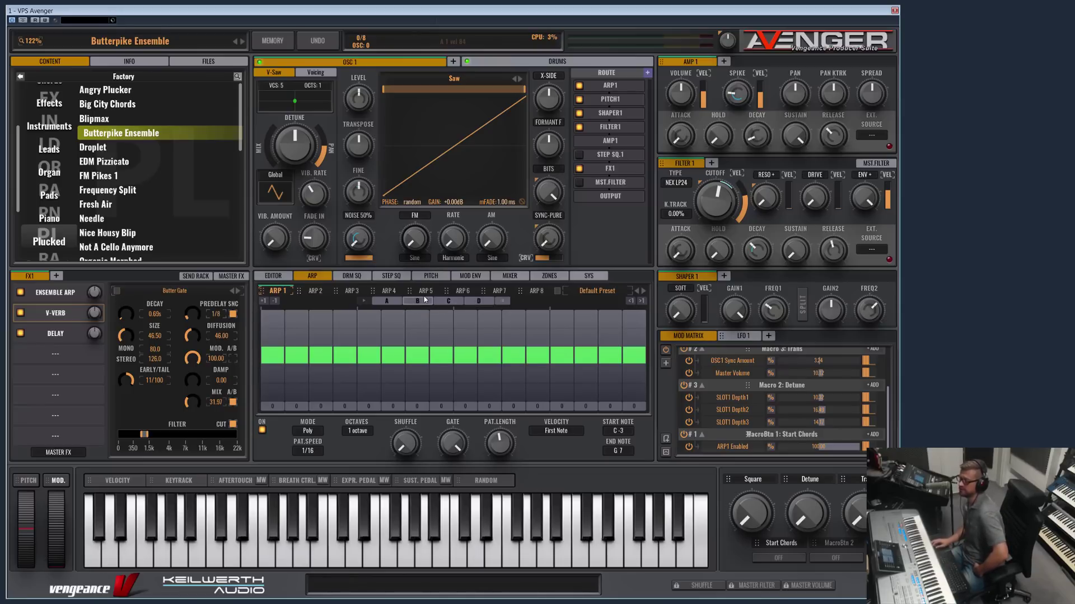
Step: In pattern B, raise the fifth step to the top row and steps 9 and 12 to the middle row
click(386, 301)
click(419, 301)
click(369, 319)
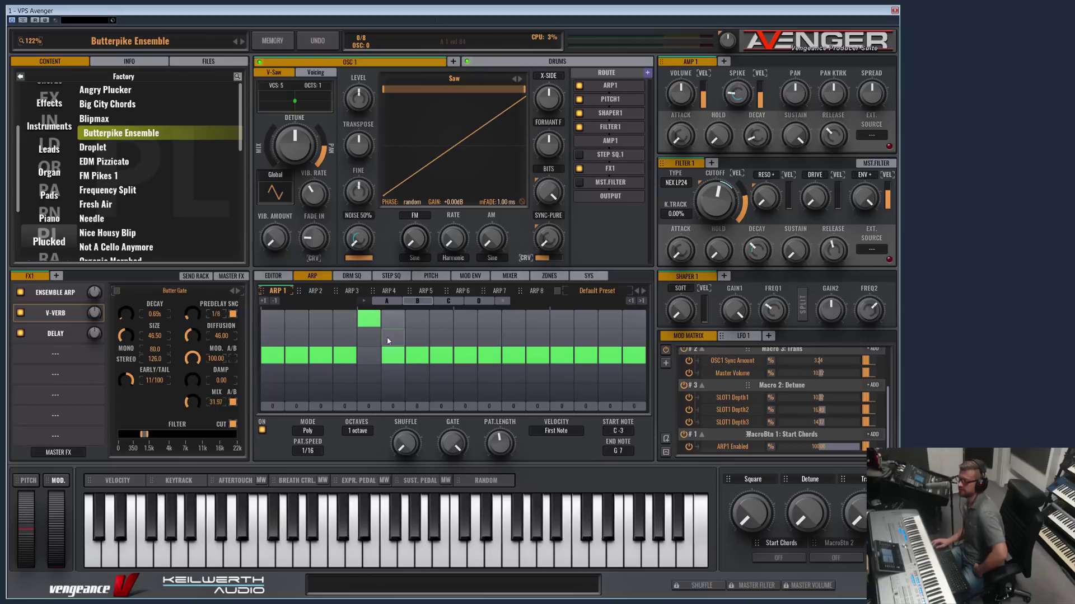
click(465, 337)
click(538, 336)
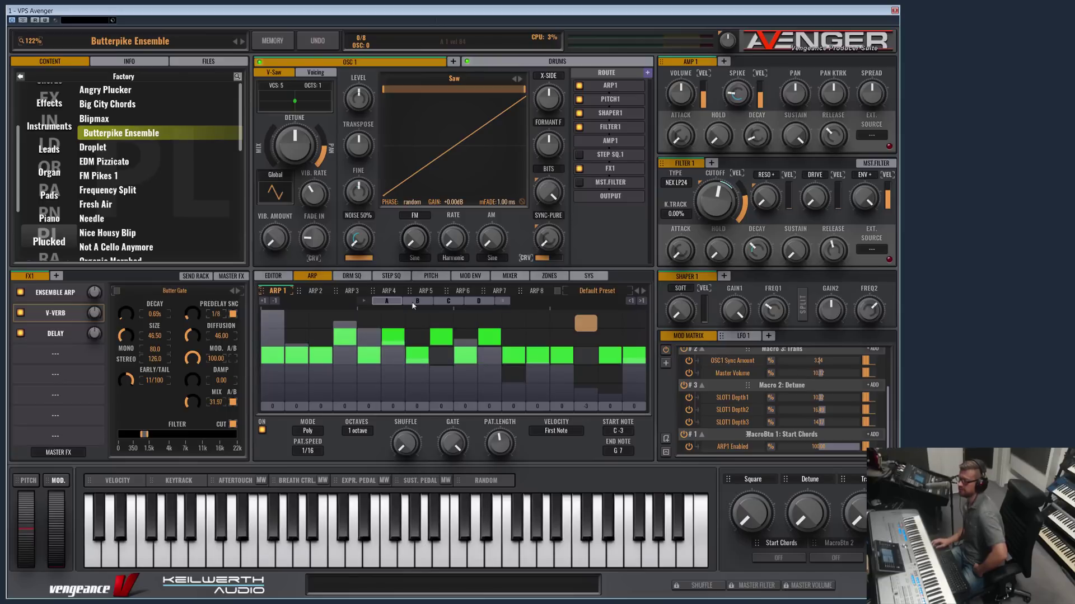
Step: In pattern C, move one step's note down a row and the next step's note up a row
click(449, 301)
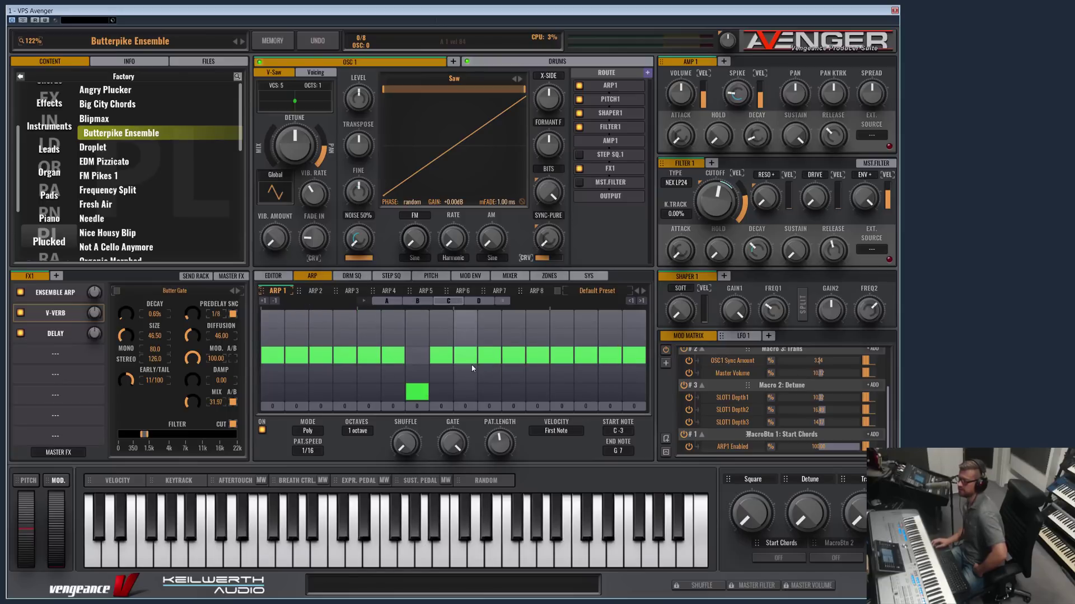
click(572, 374)
click(589, 338)
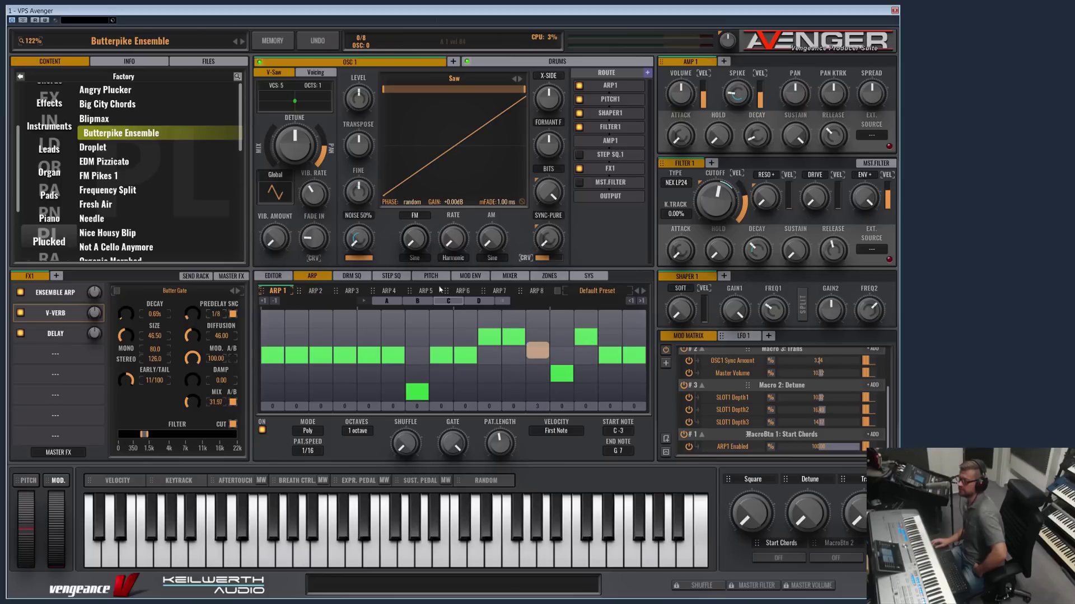
Step: Compare ARP 1's pattern slots with ARP 4, then cycle patterns A through D, ending on D
click(483, 301)
click(420, 306)
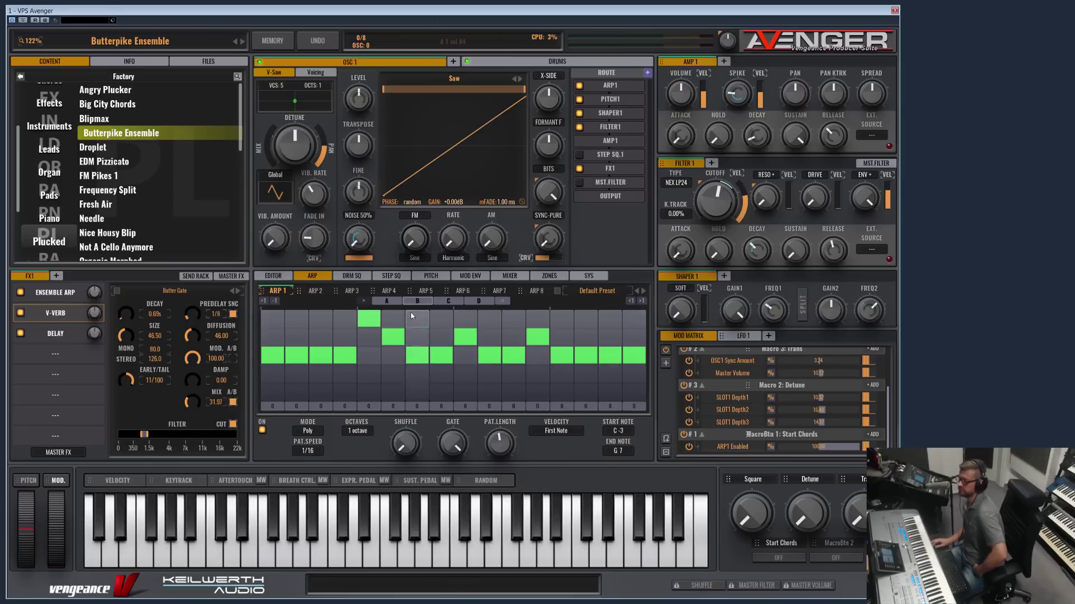
click(388, 291)
click(278, 291)
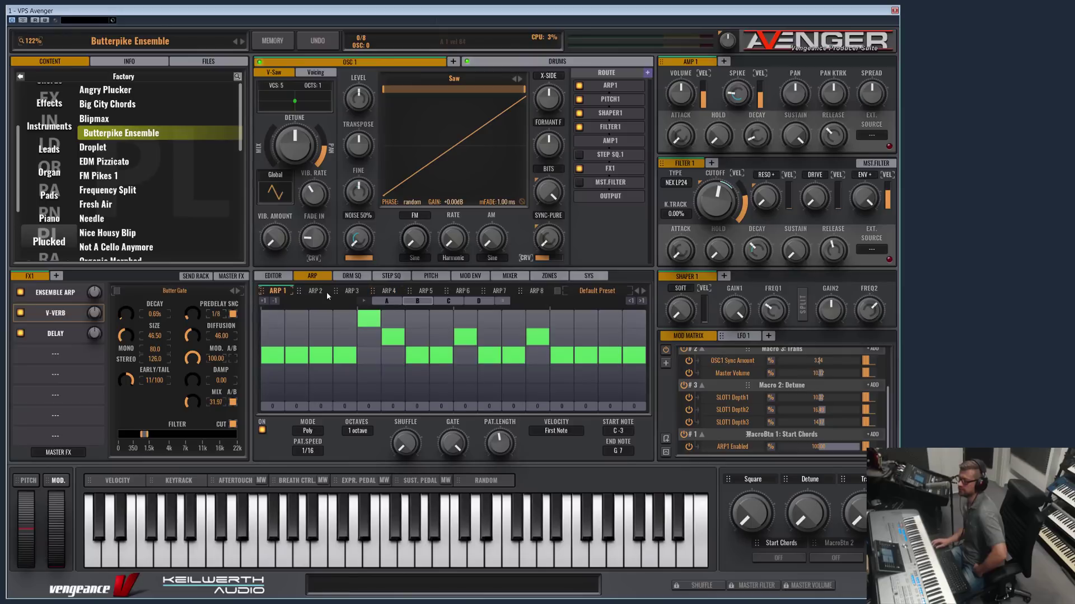
click(382, 304)
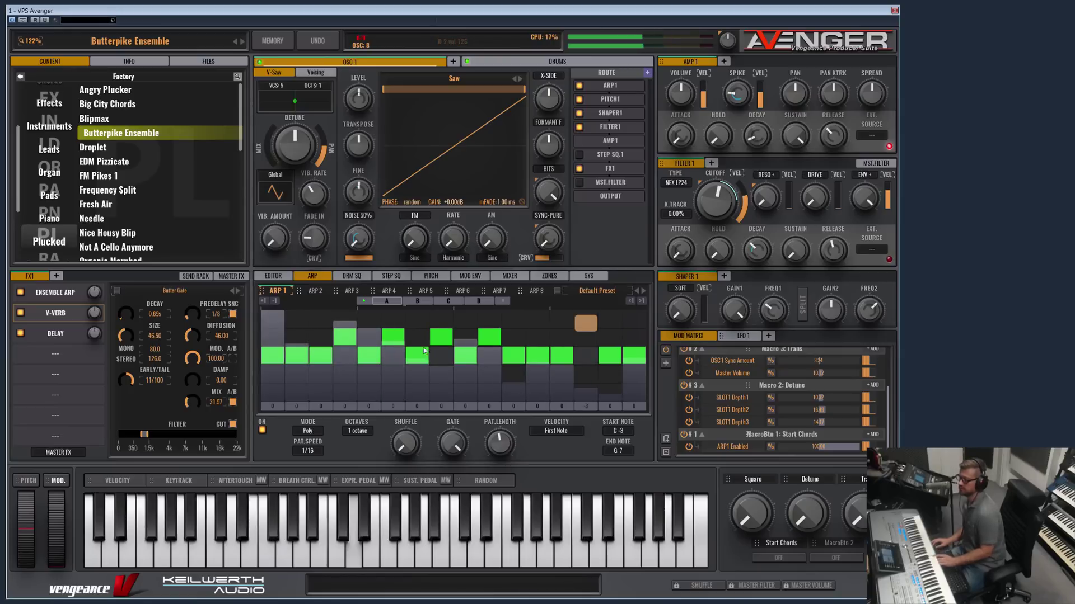
click(416, 303)
click(448, 302)
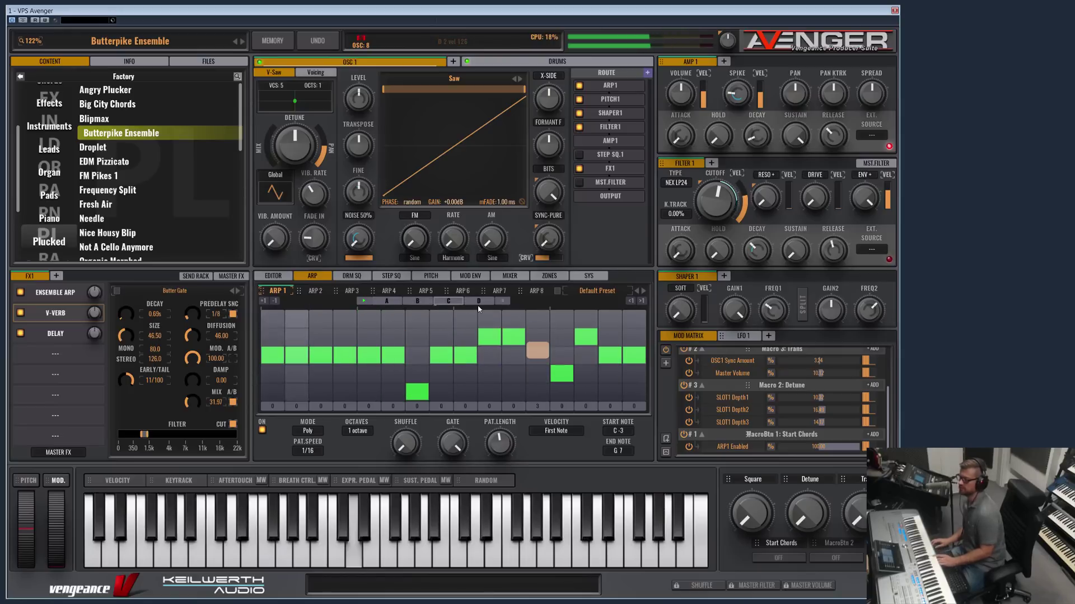
click(479, 303)
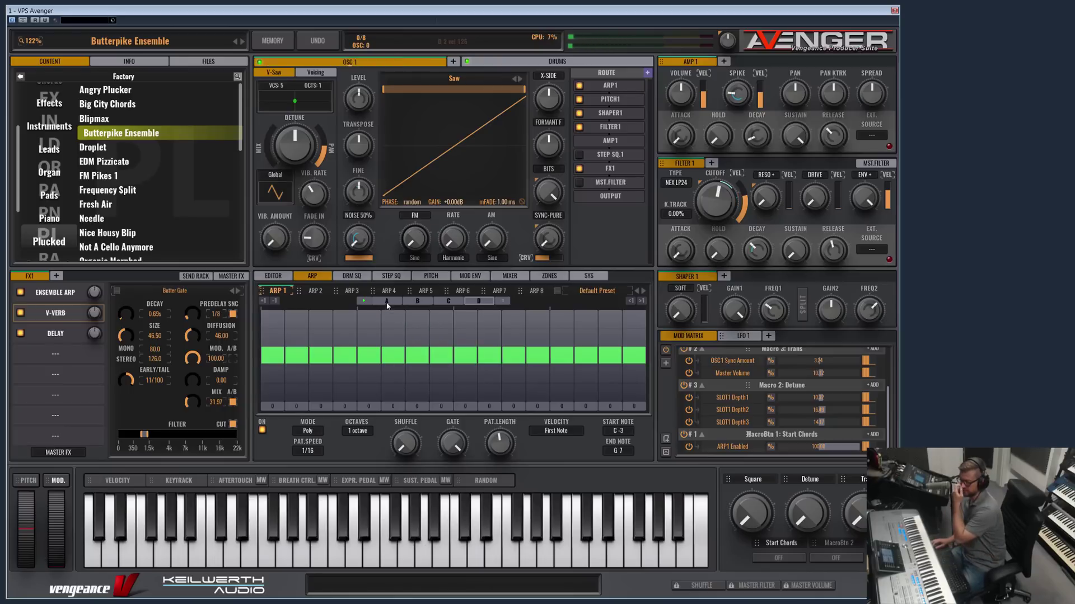
Step: Load the A State Of Trance arp preset from the Multi Pattern category
click(503, 302)
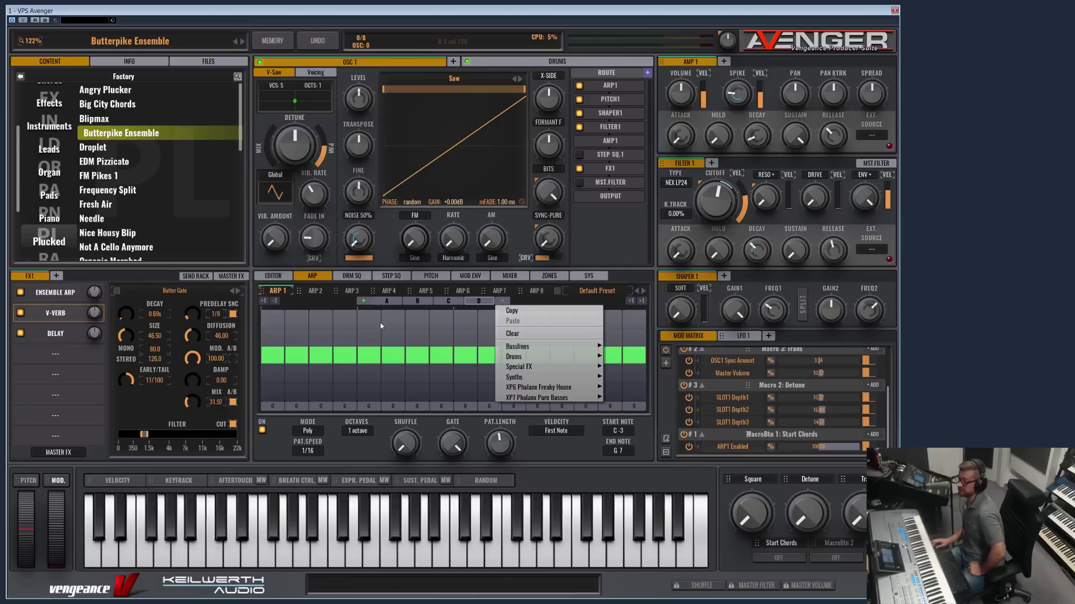
click(597, 292)
click(597, 292)
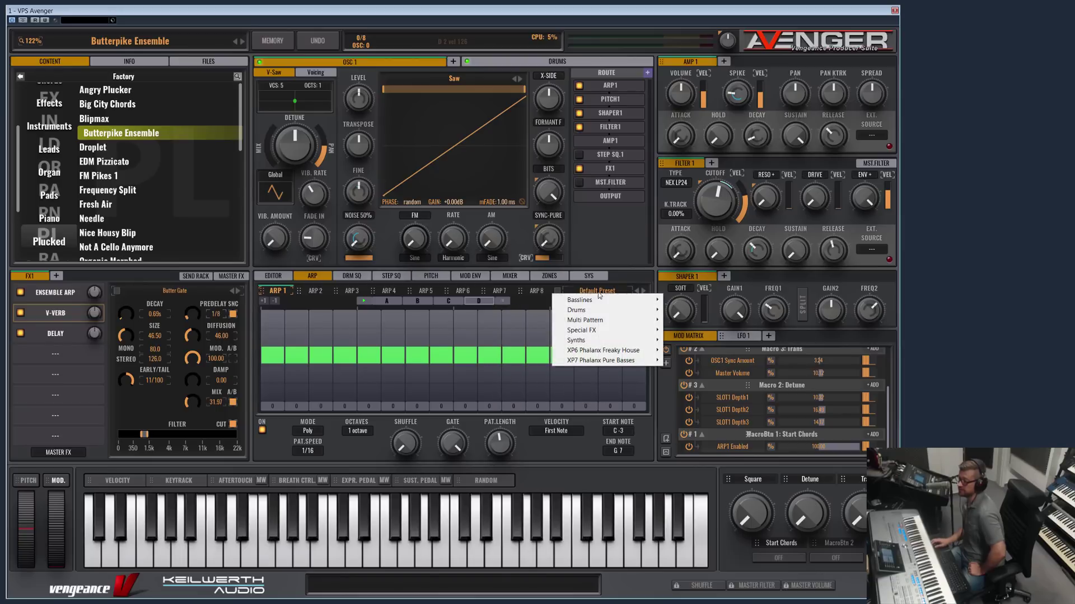
mouse_move(592, 323)
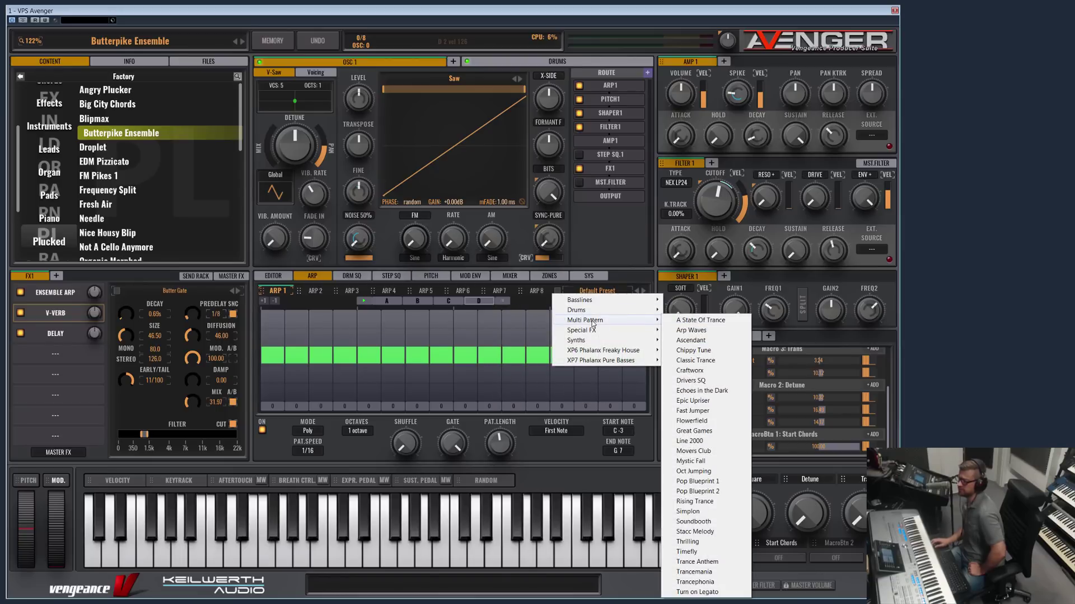
click(693, 321)
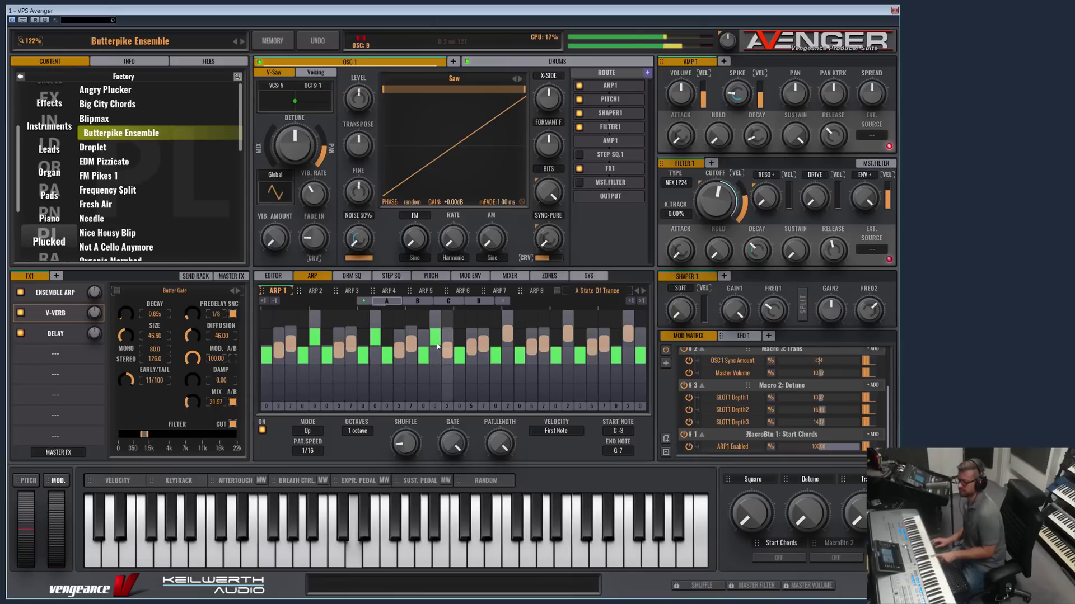
Step: Lower filter 1 cutoff to 29.92% and audition the preset's patterns B, C and D
drag(715, 202, 720, 230)
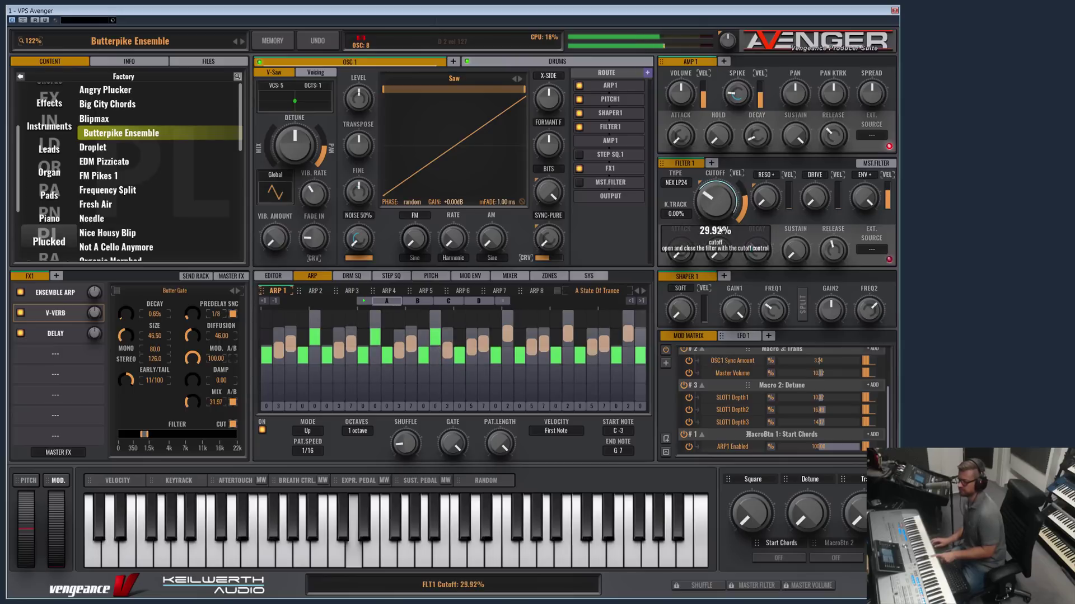
click(417, 301)
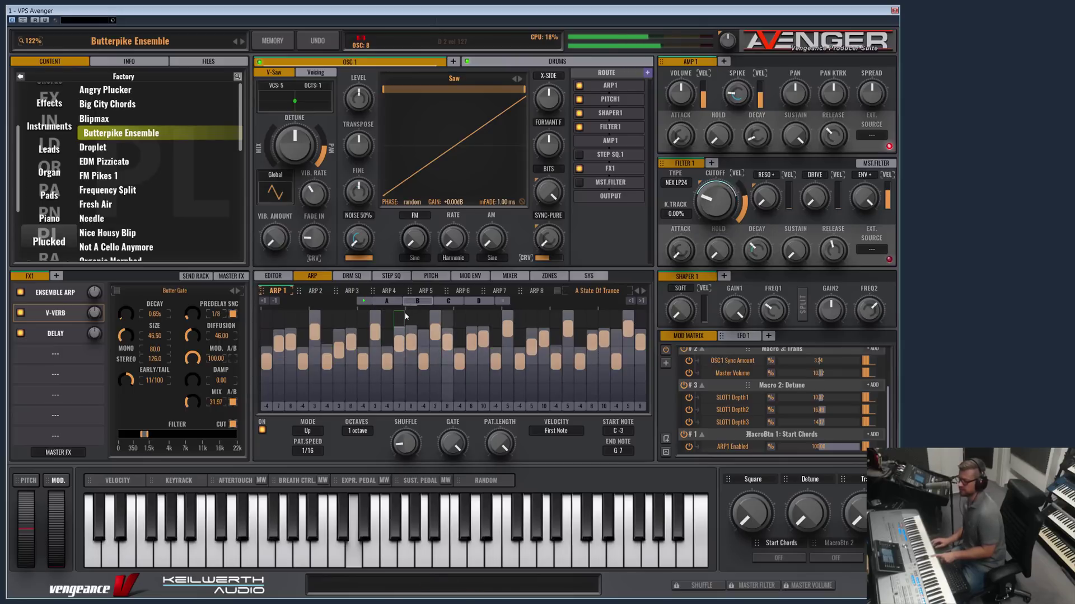
click(447, 301)
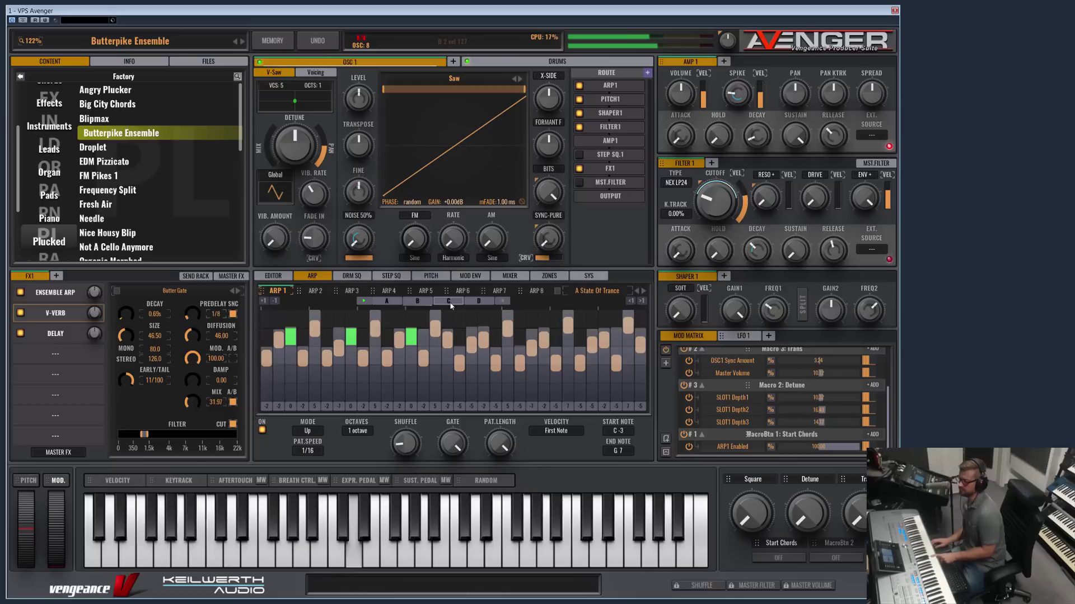
click(479, 302)
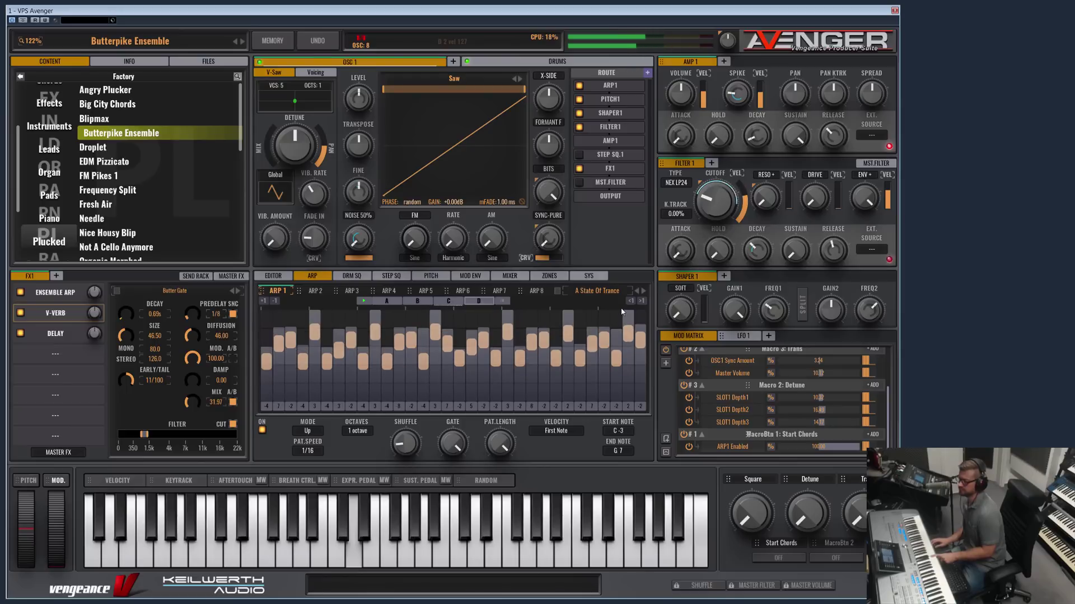
Step: Step through Arp Waves, Ascendant, Chippy Tune and Classic Trance to the Craftworx arp preset
click(641, 292)
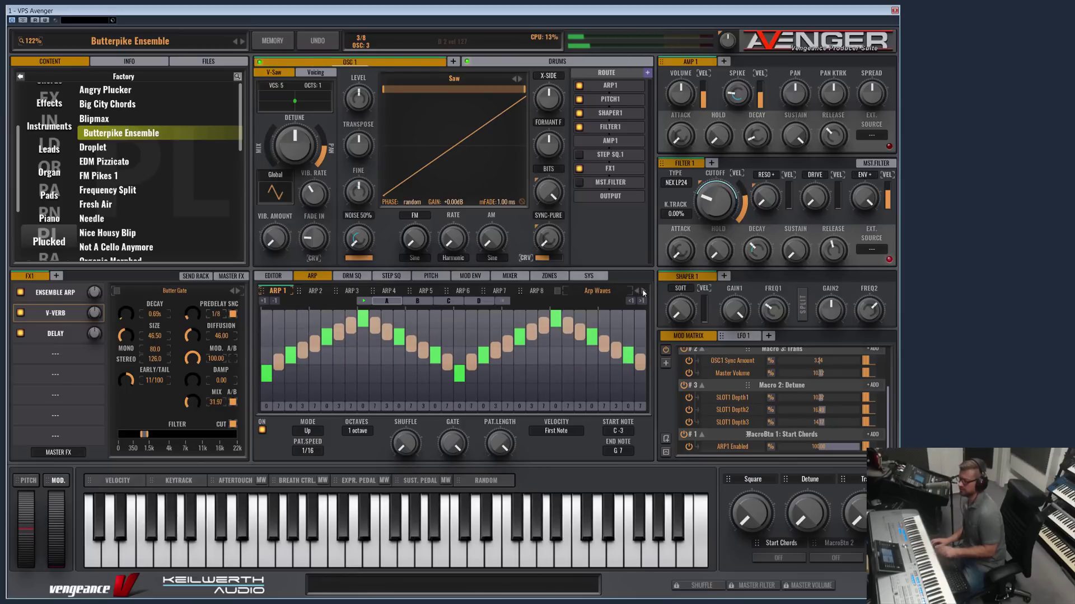
click(642, 292)
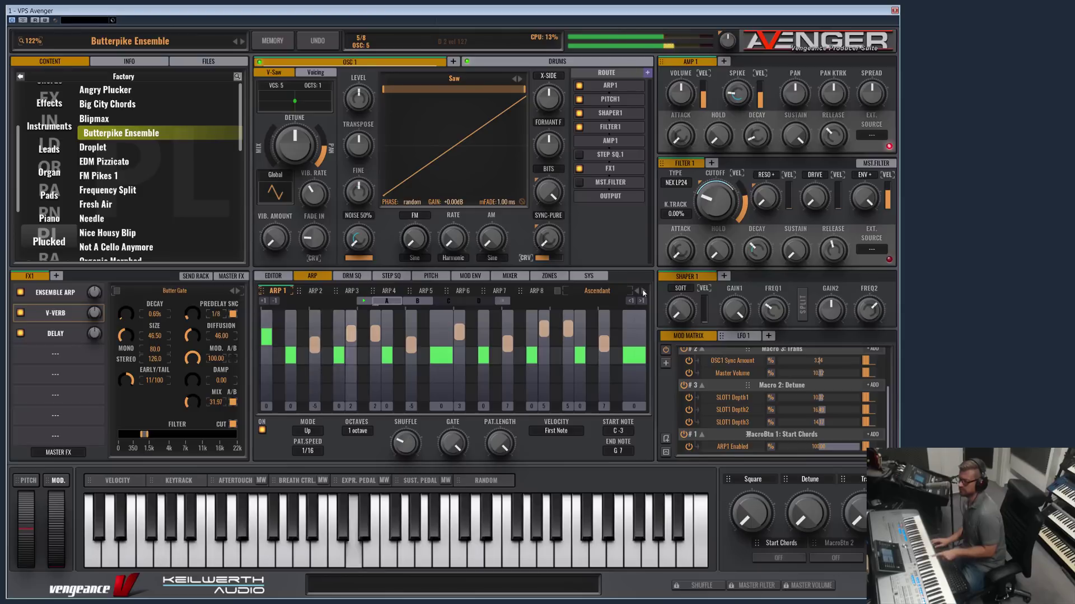
click(642, 292)
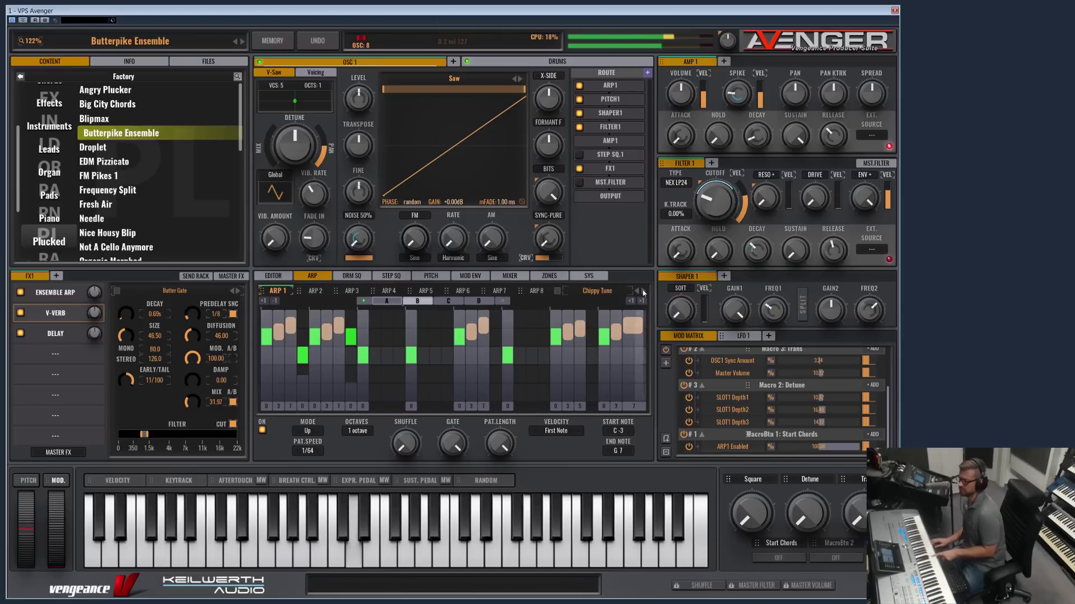
click(642, 292)
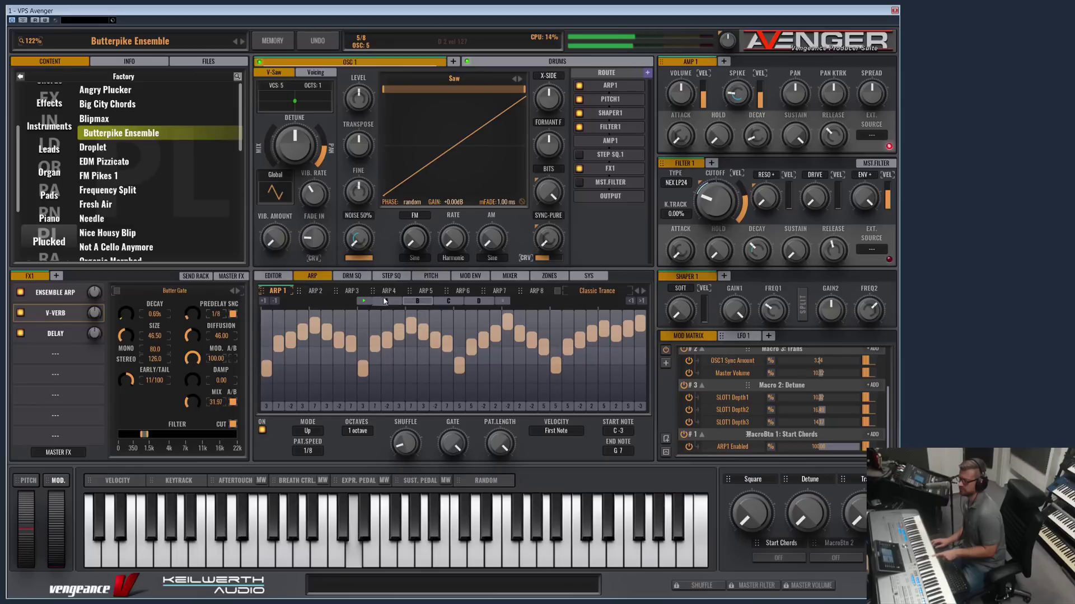
click(644, 292)
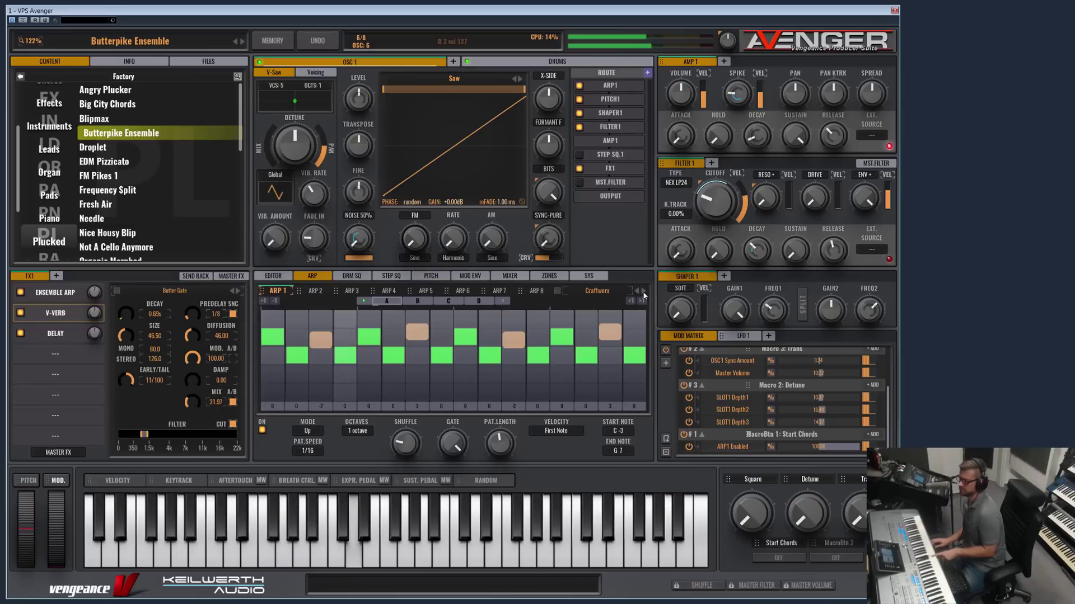
click(558, 292)
Step: Load the Basic Bassline 1 pattern from the Basslines arp presets
click(578, 290)
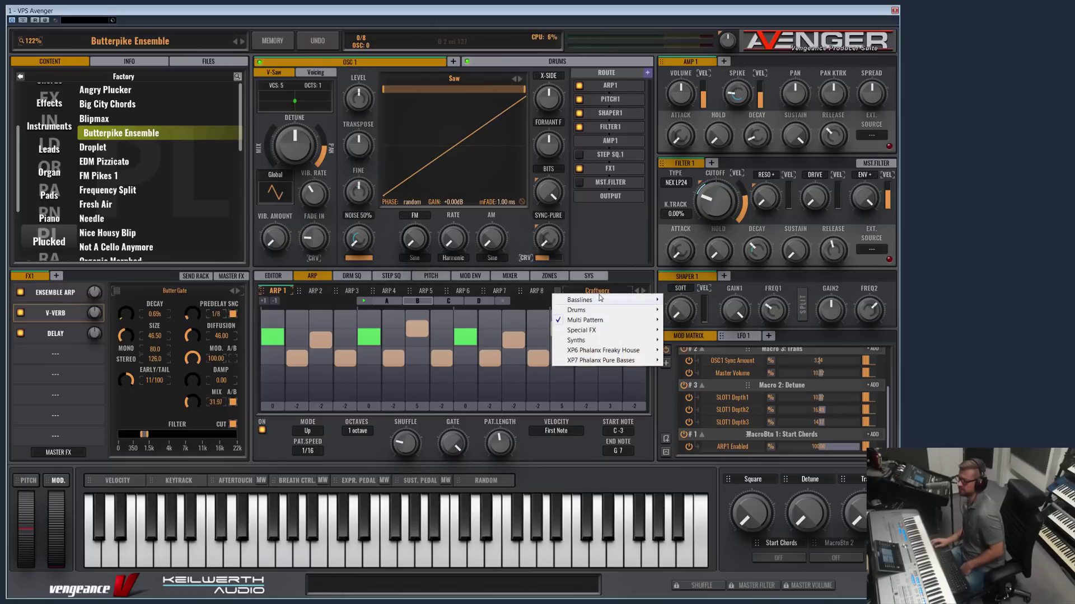
mouse_move(603, 300)
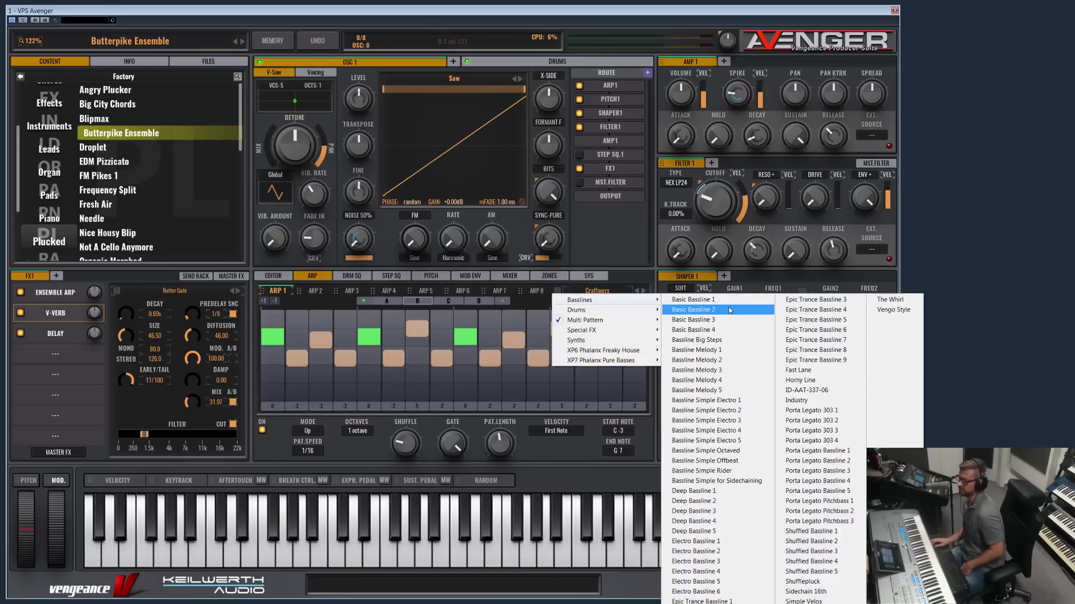
click(734, 302)
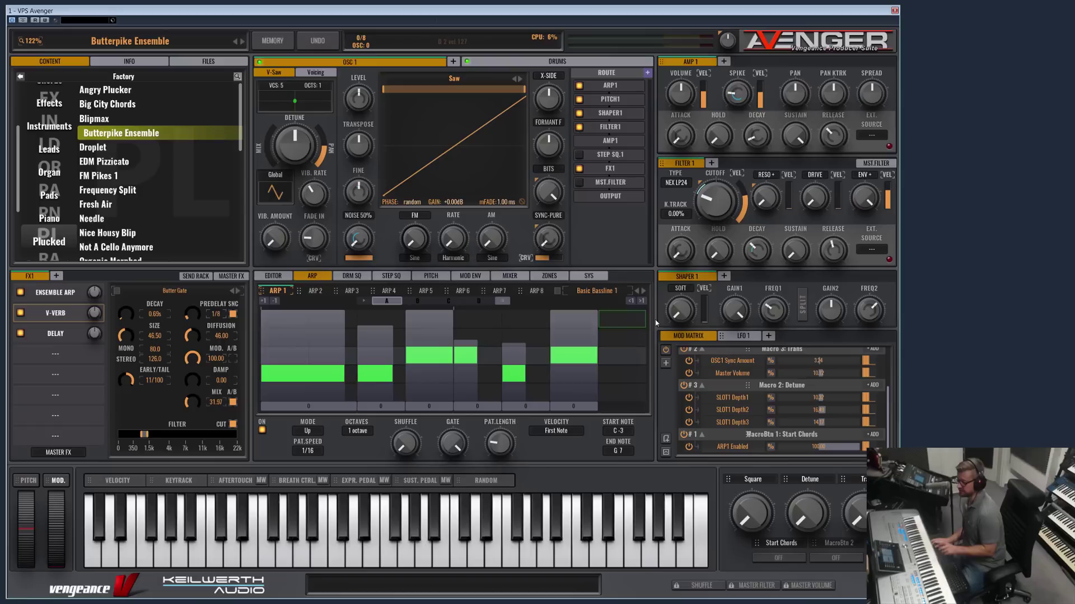
Step: Step through Bassline Melody 1 and 2 onward to Bassline Simple Electro 5, leaving the category list unchanged
click(644, 292)
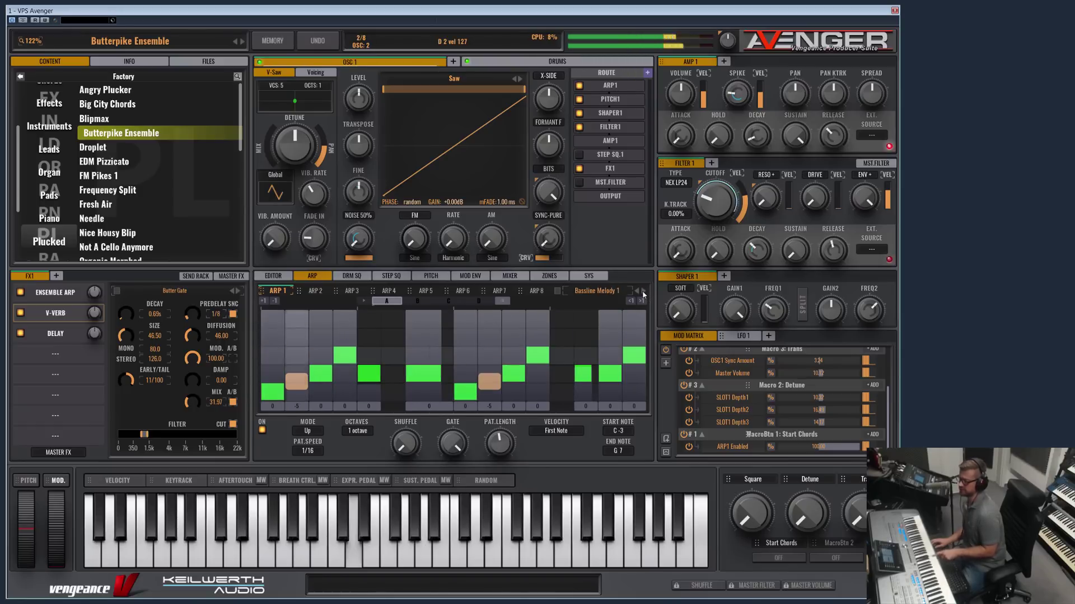
click(644, 292)
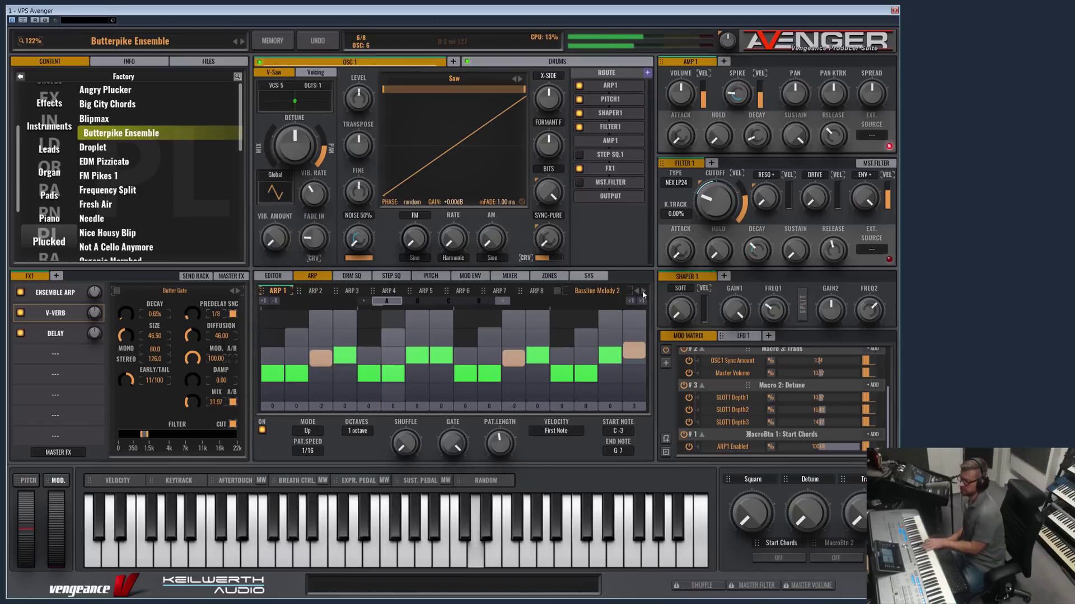
click(643, 292)
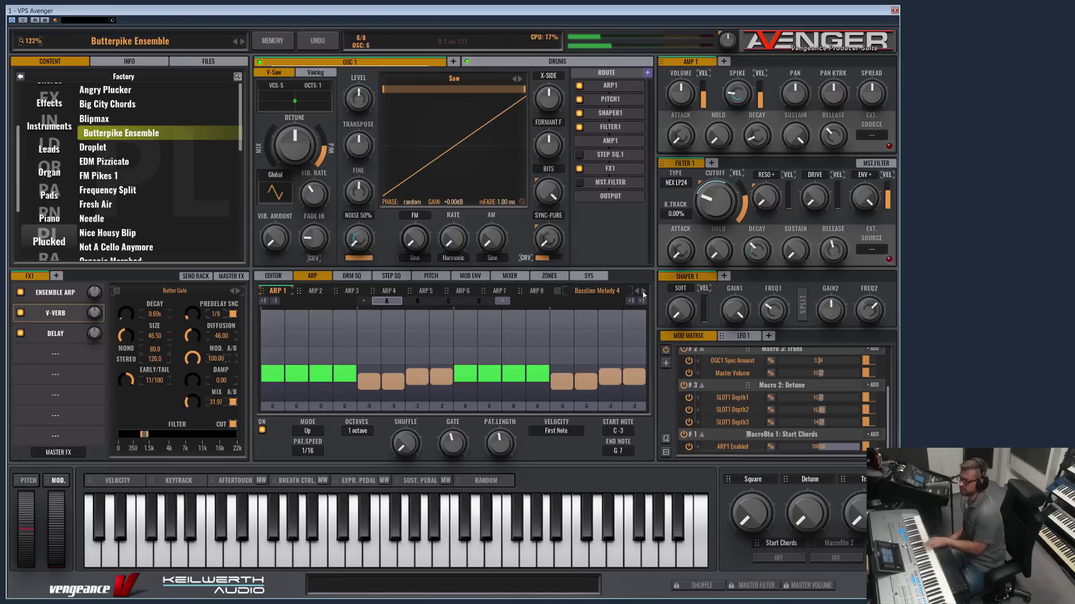
click(644, 292)
click(644, 293)
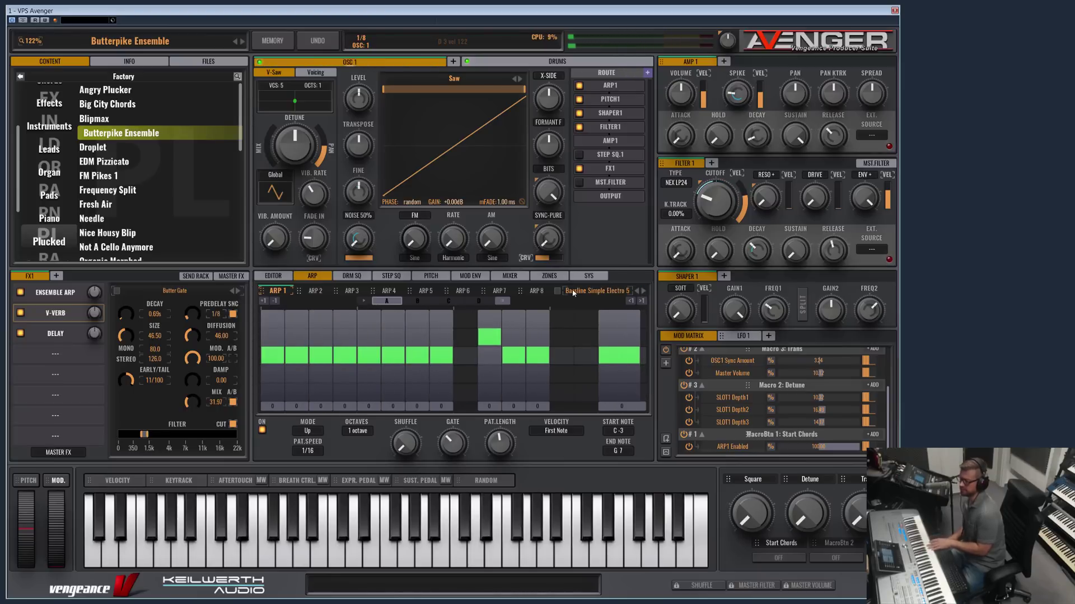
click(596, 291)
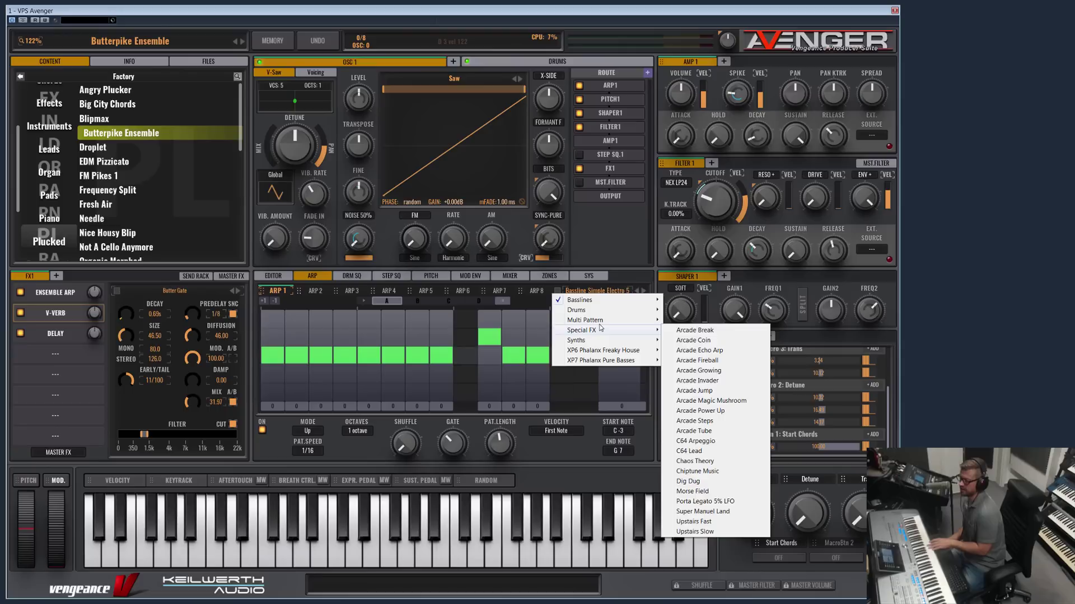
mouse_move(600, 325)
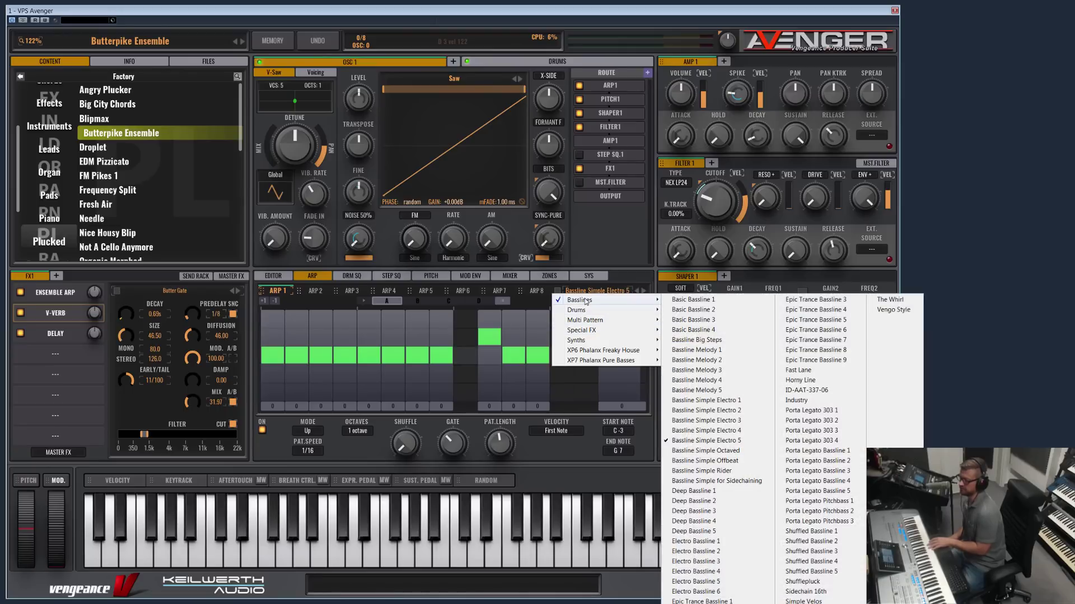
click(337, 312)
Step: Compare the ARP 2 and ARP 1 patterns, then raise ARP 1's second step to a higher note
click(313, 291)
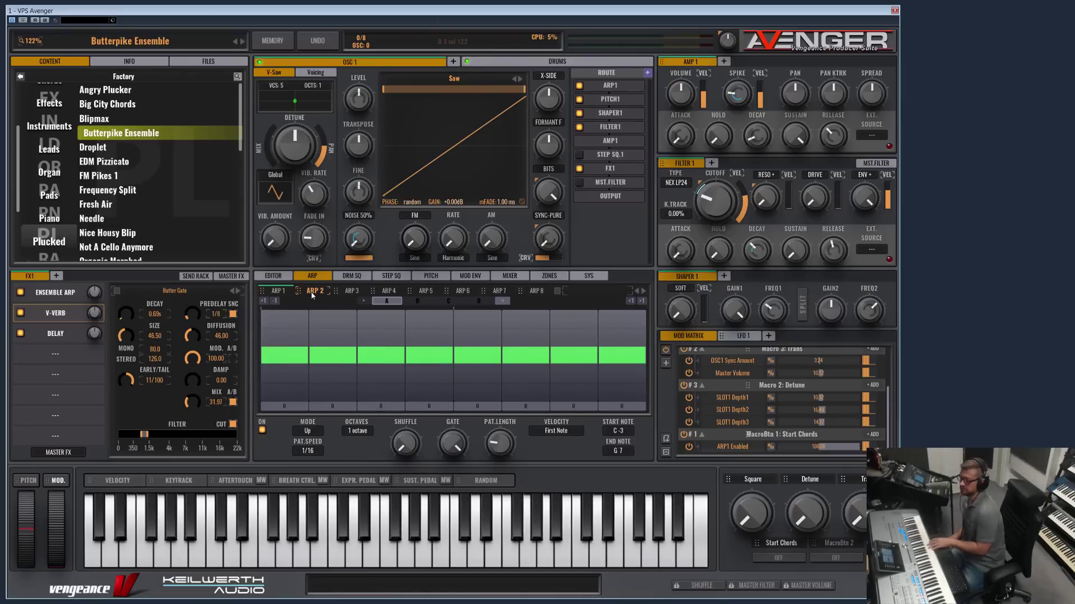
click(297, 291)
click(310, 294)
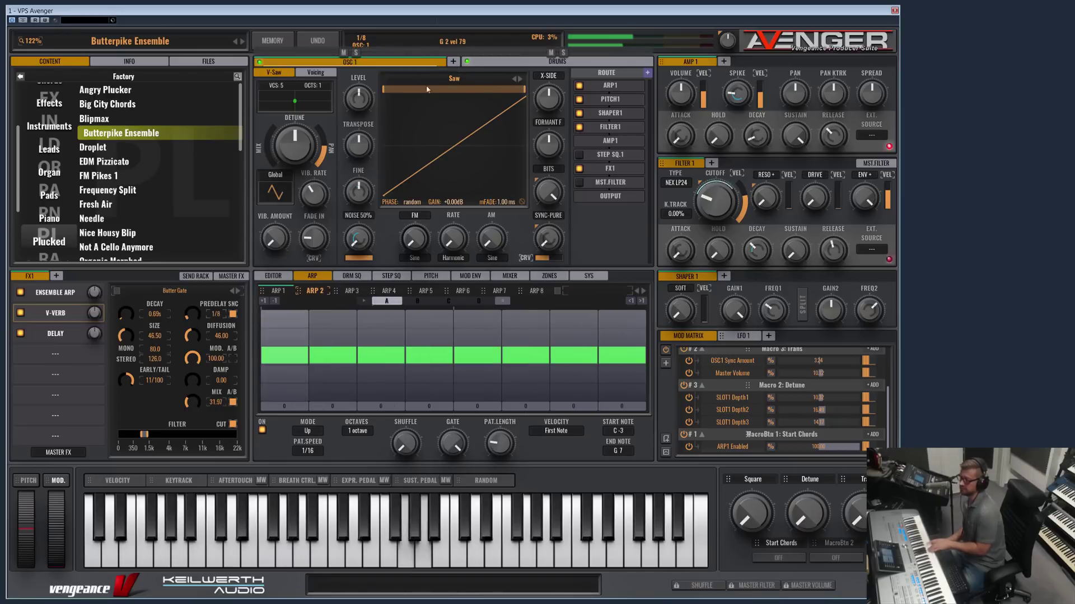
click(296, 291)
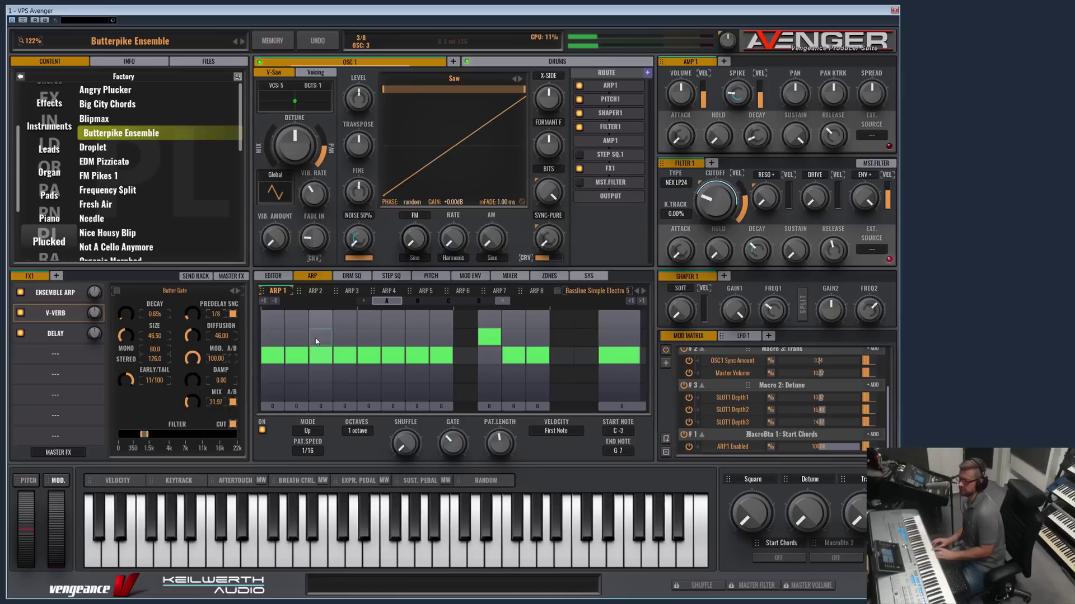
click(297, 336)
Step: Show the Sequences preset category in the browser and scroll through its list
scroll(51, 185, down, 4)
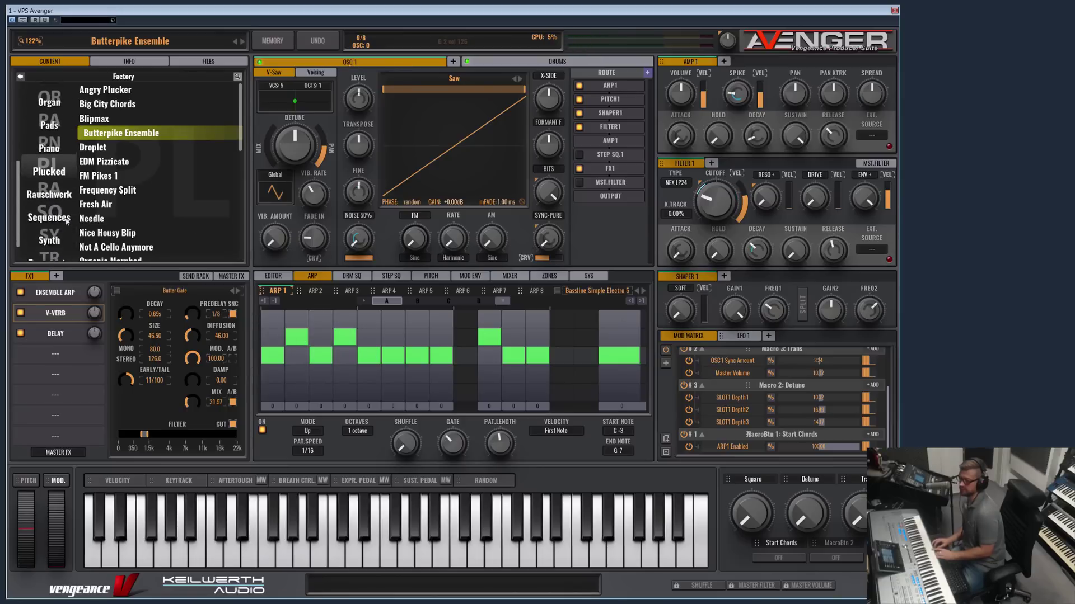
click(67, 181)
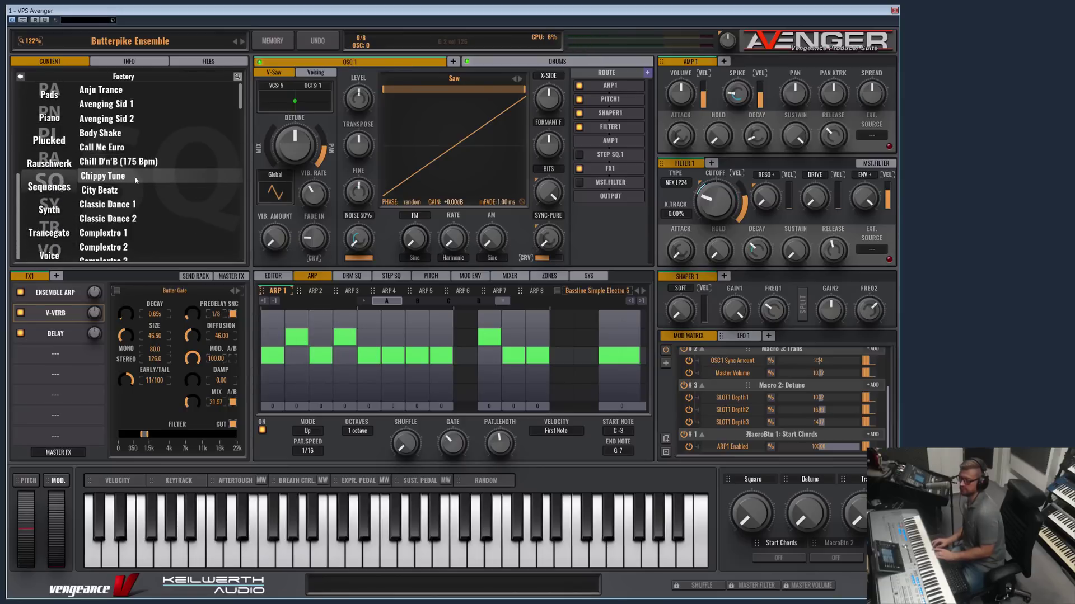
scroll(145, 156, down, 4)
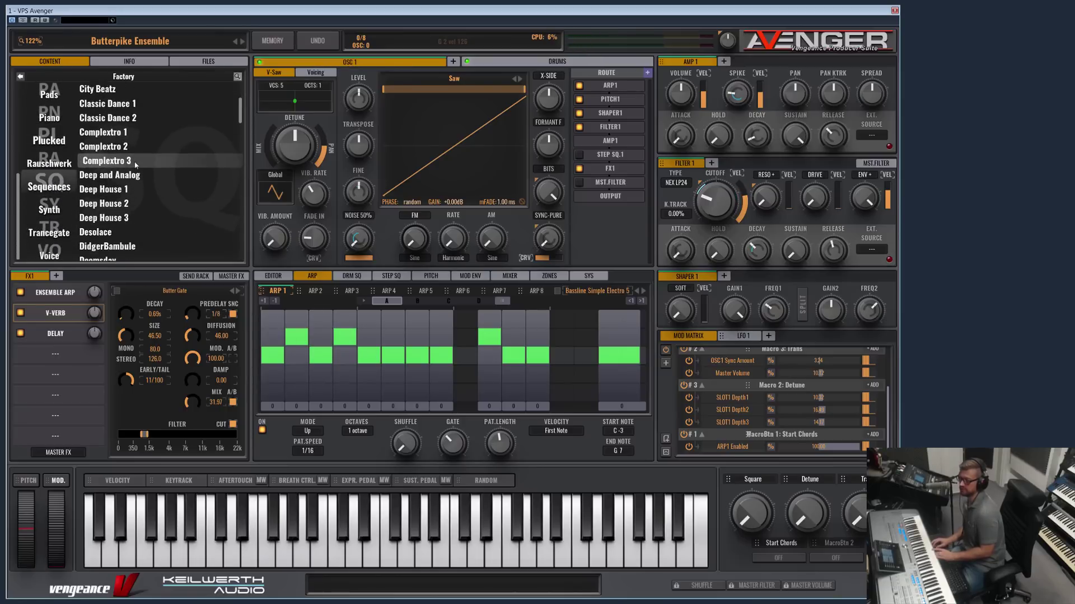
scroll(152, 172, down, 4)
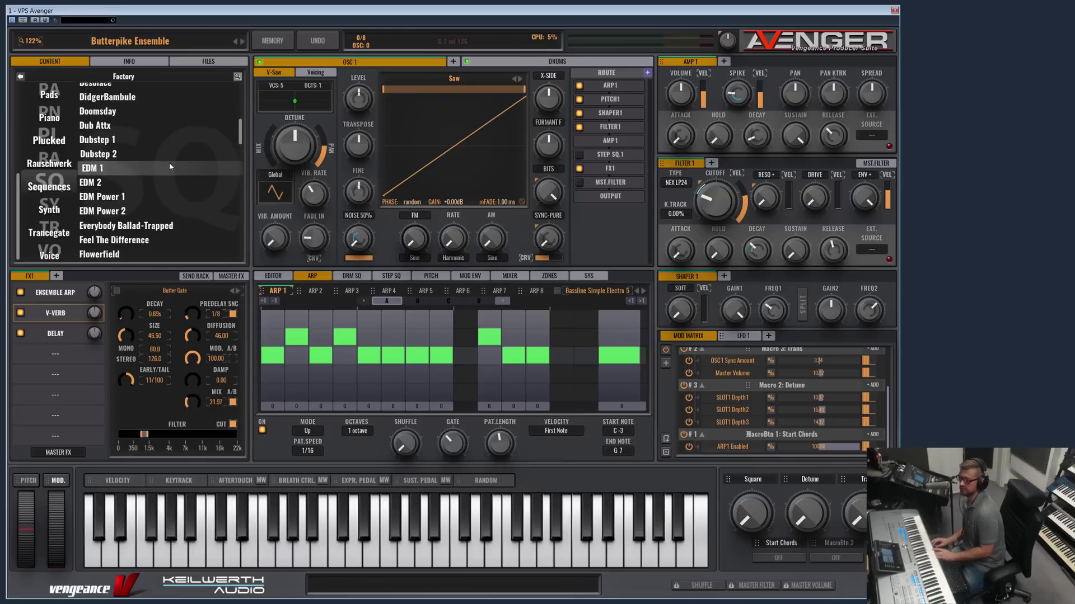
scroll(148, 154, down, 3)
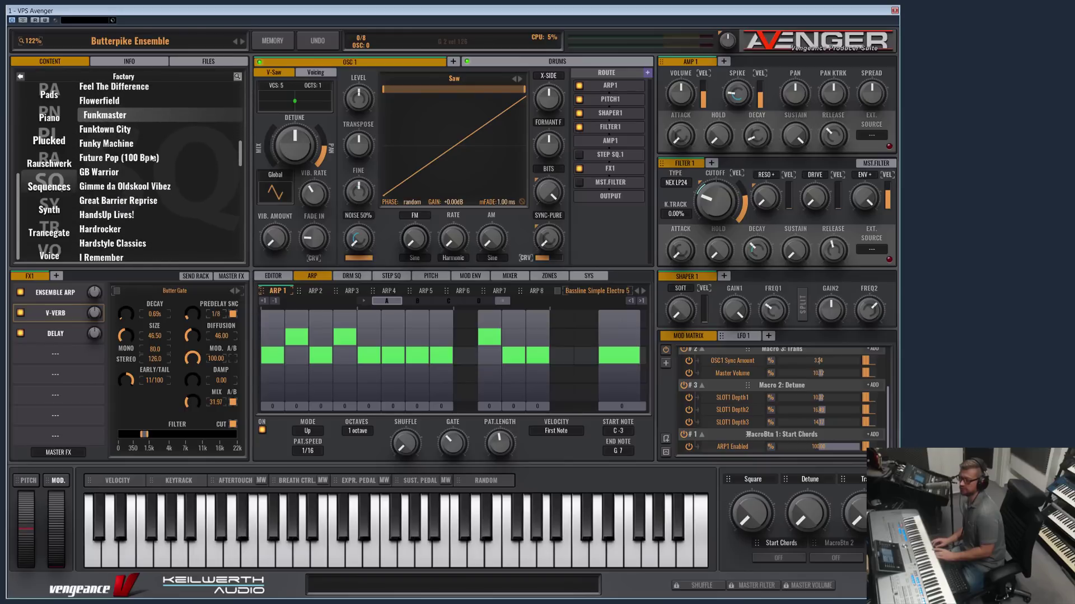
Step: Load the Funktown City preset and audition its Chords arp patterns B and A
click(117, 135)
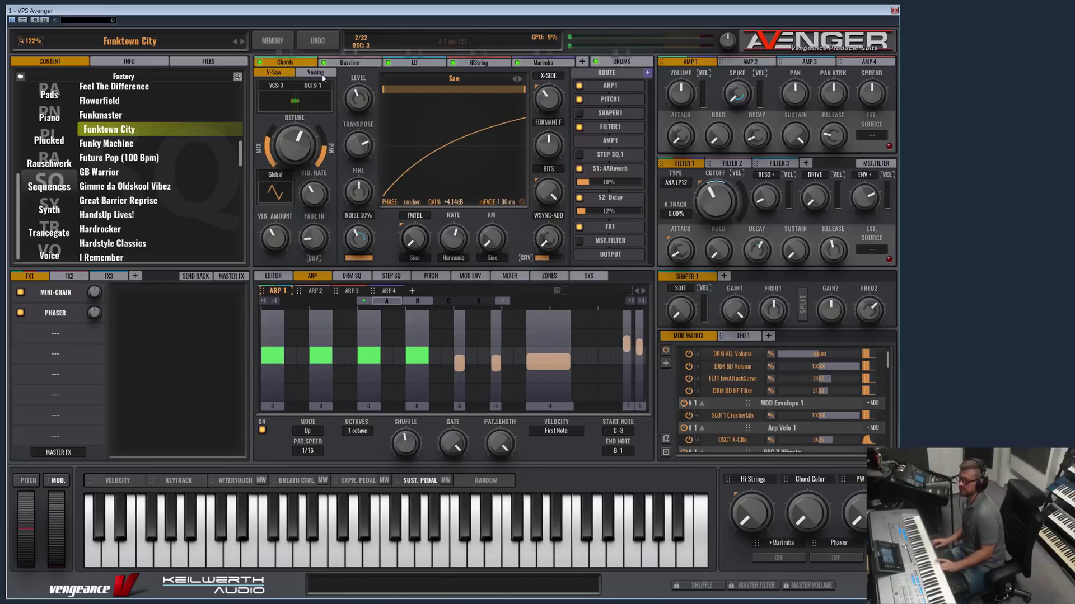
mouse_move(293, 61)
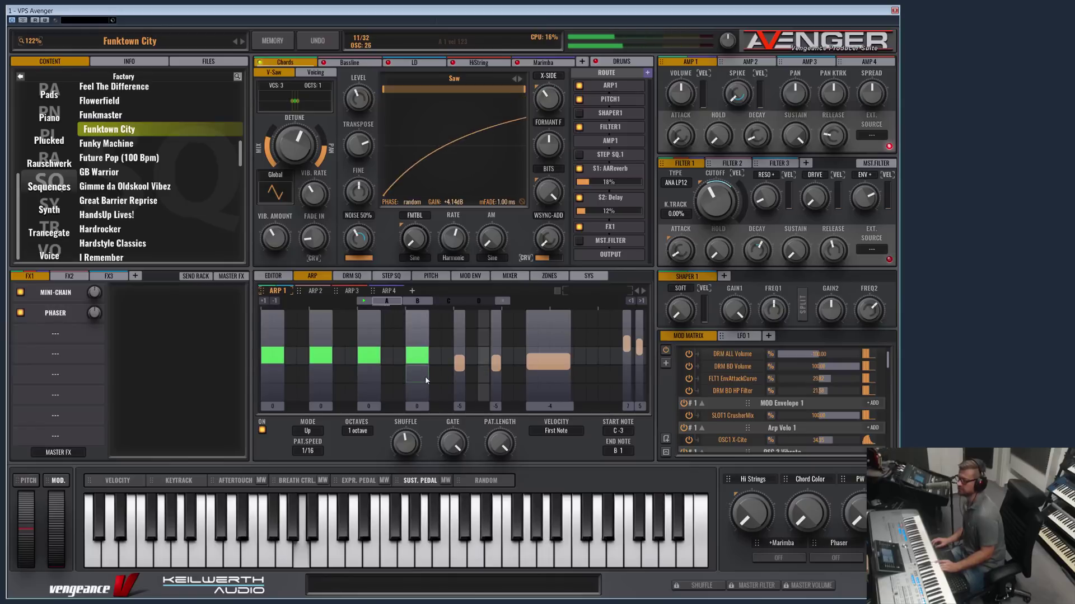
mouse_move(364, 144)
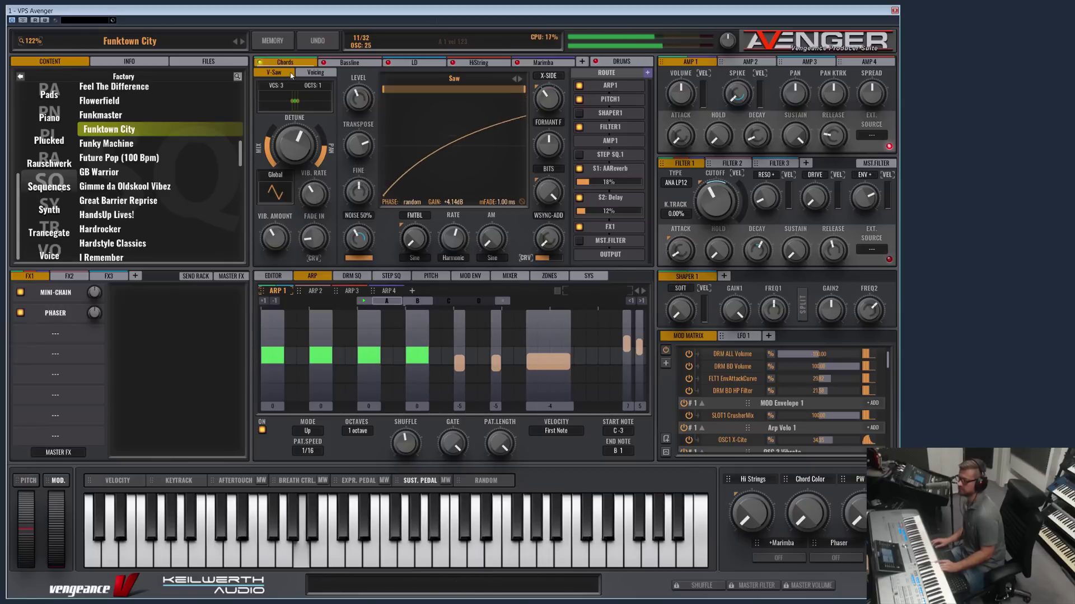
click(421, 302)
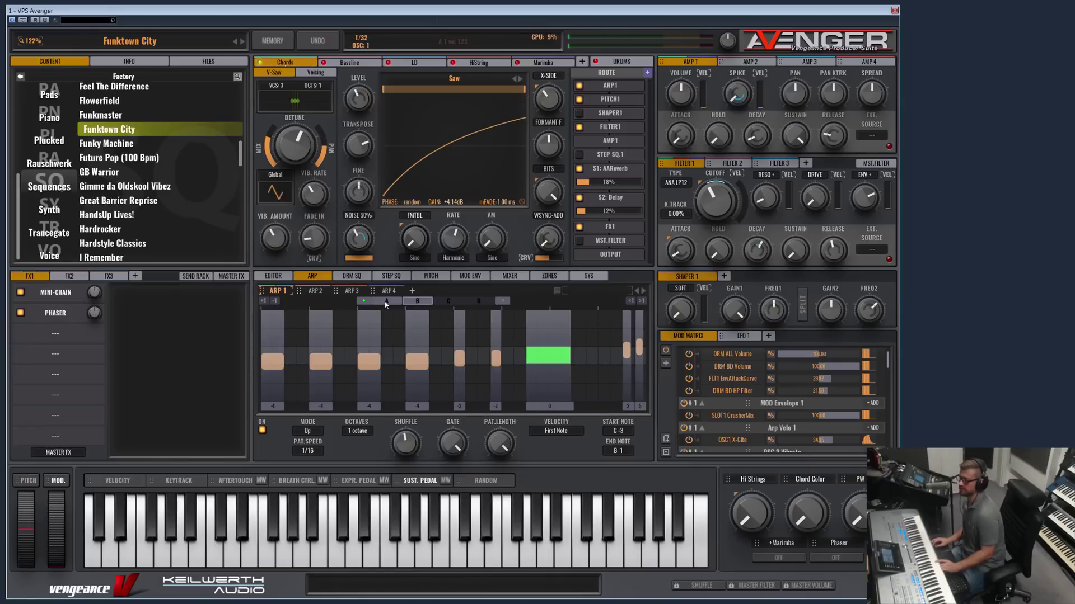
click(386, 302)
Step: Audition the Bassline layer's ARP 2 patterns C and D, then switch to the LD layer
click(325, 61)
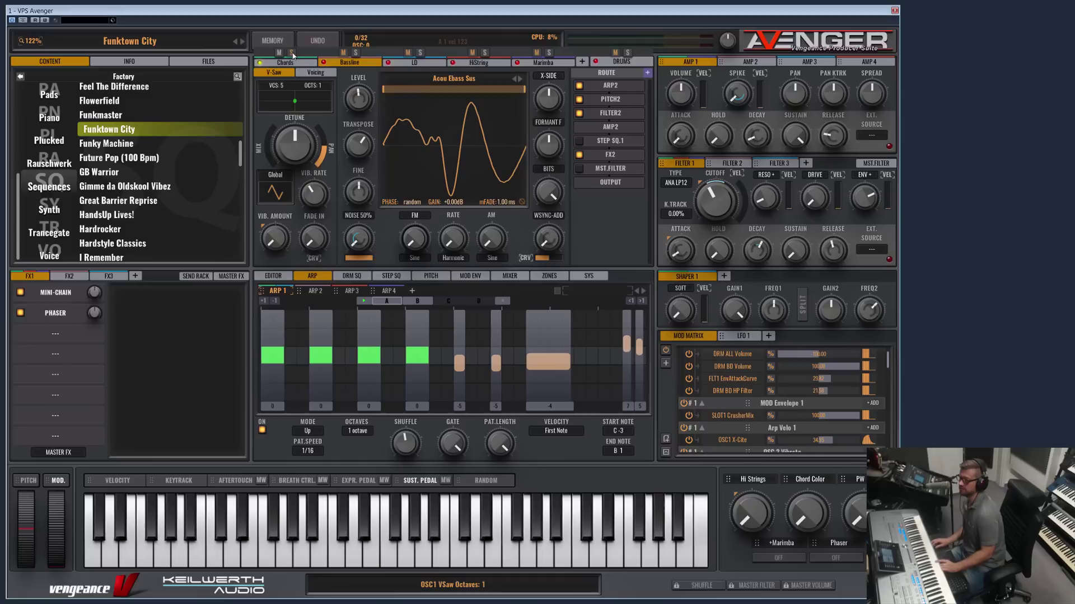
click(316, 291)
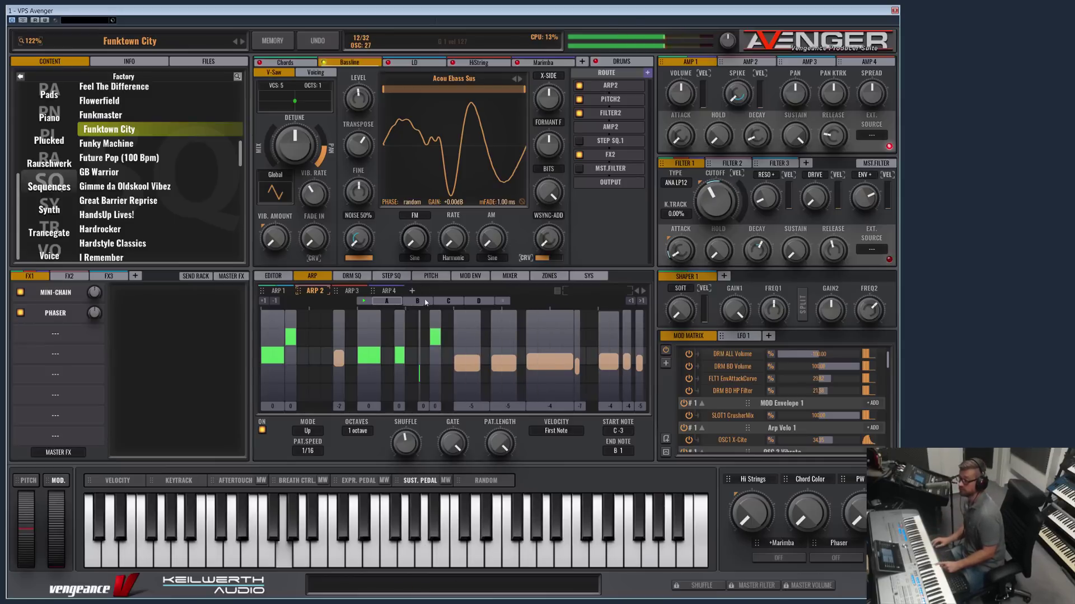
click(449, 301)
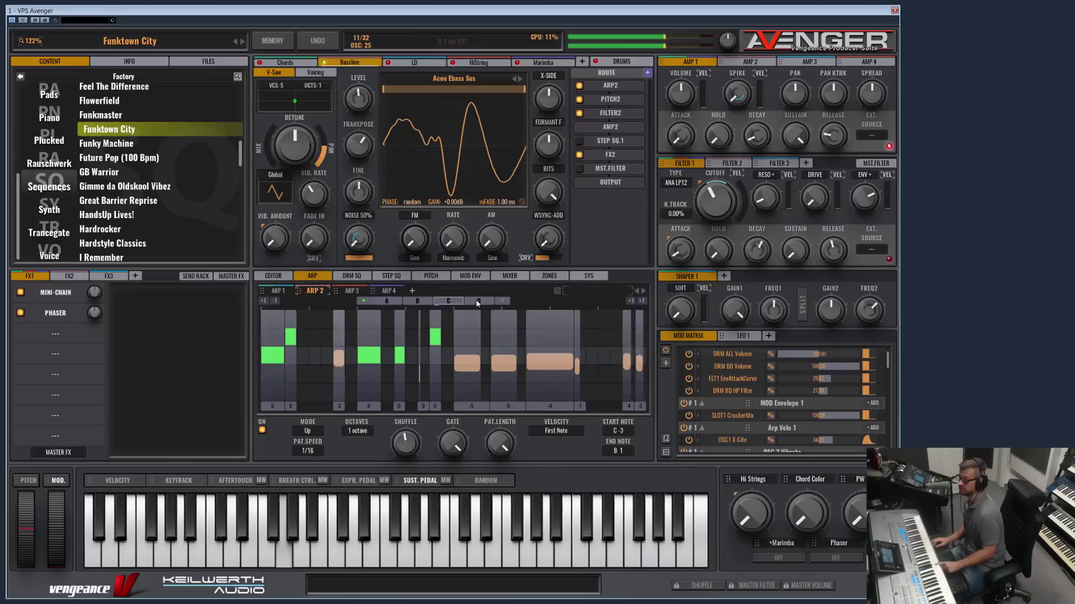
click(478, 301)
click(414, 62)
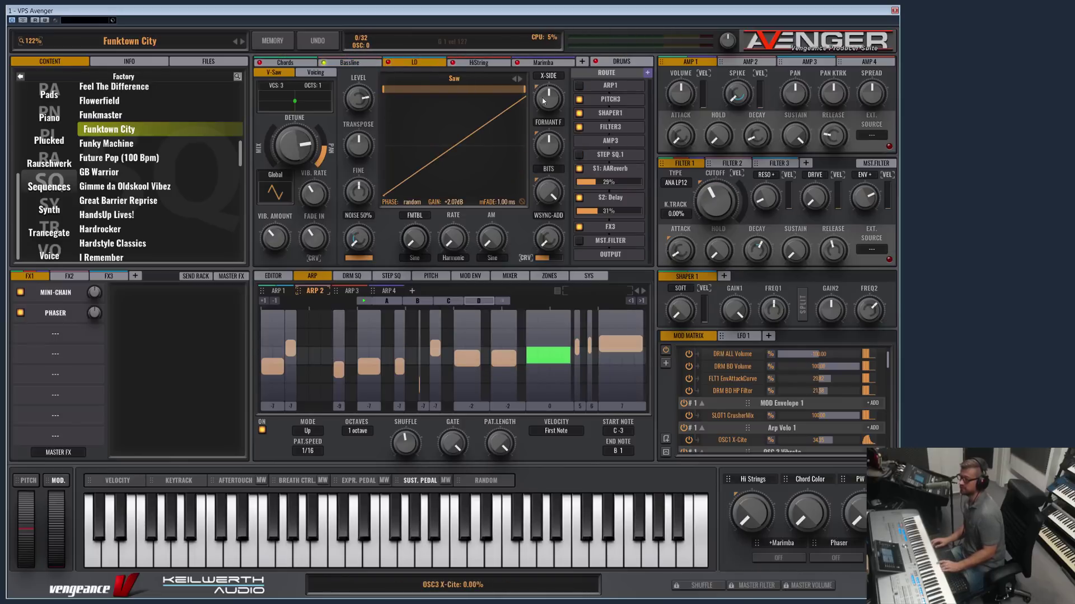
Step: View the HiString layer's ARP 3 and Marimba layer's ARP 4 patterns, then the Step Sequencer page
click(479, 63)
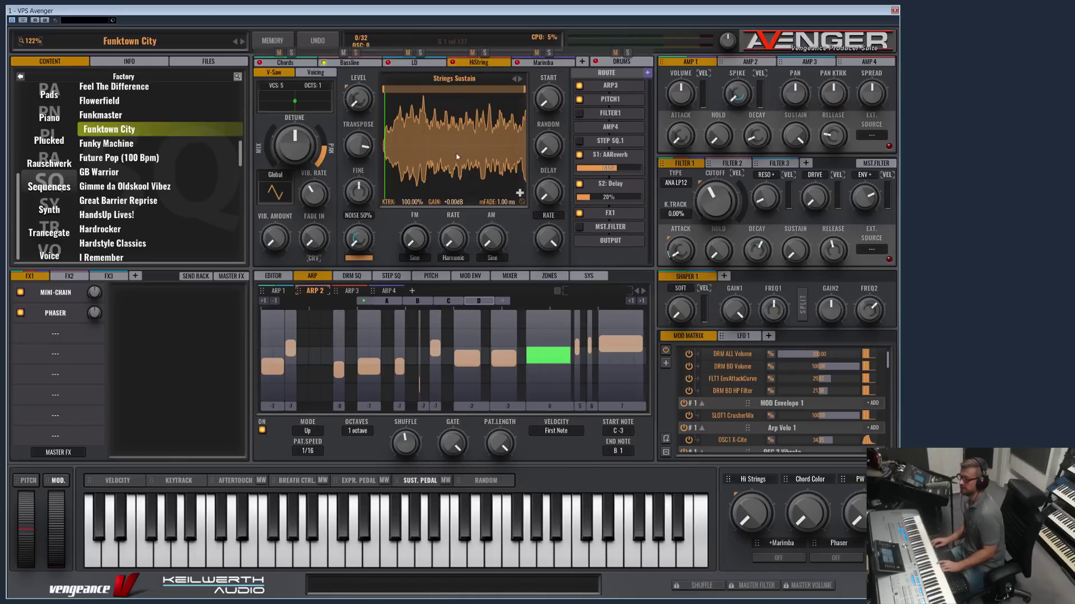
click(352, 290)
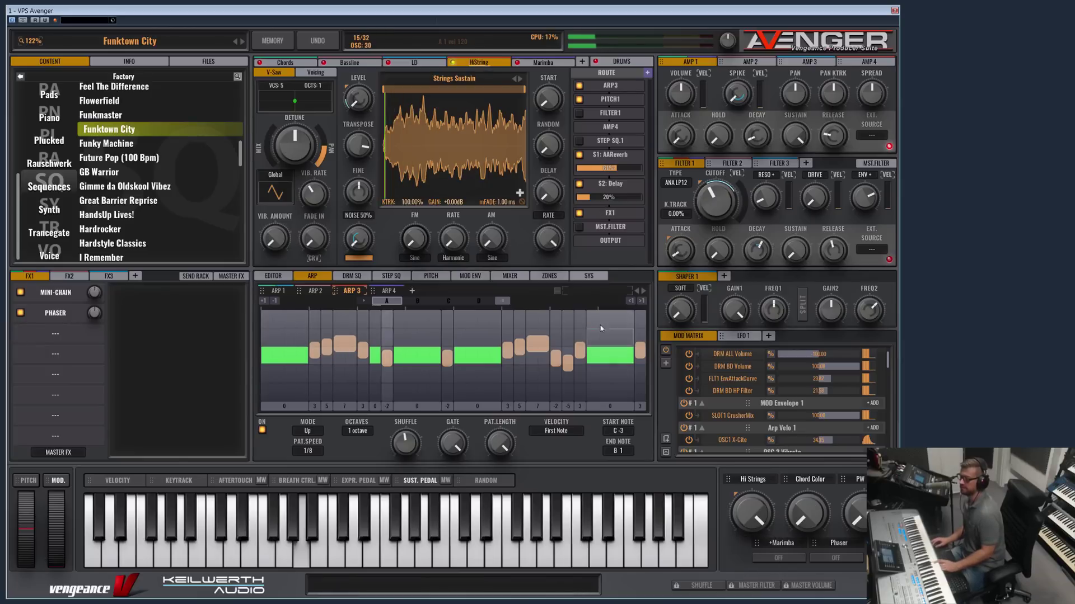
mouse_move(486, 53)
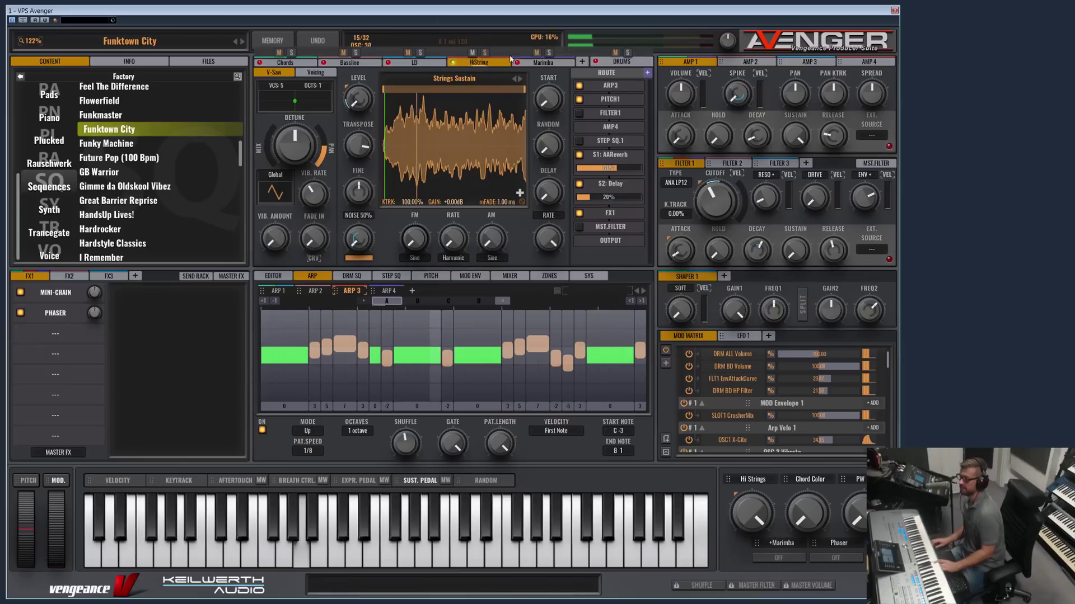
click(548, 56)
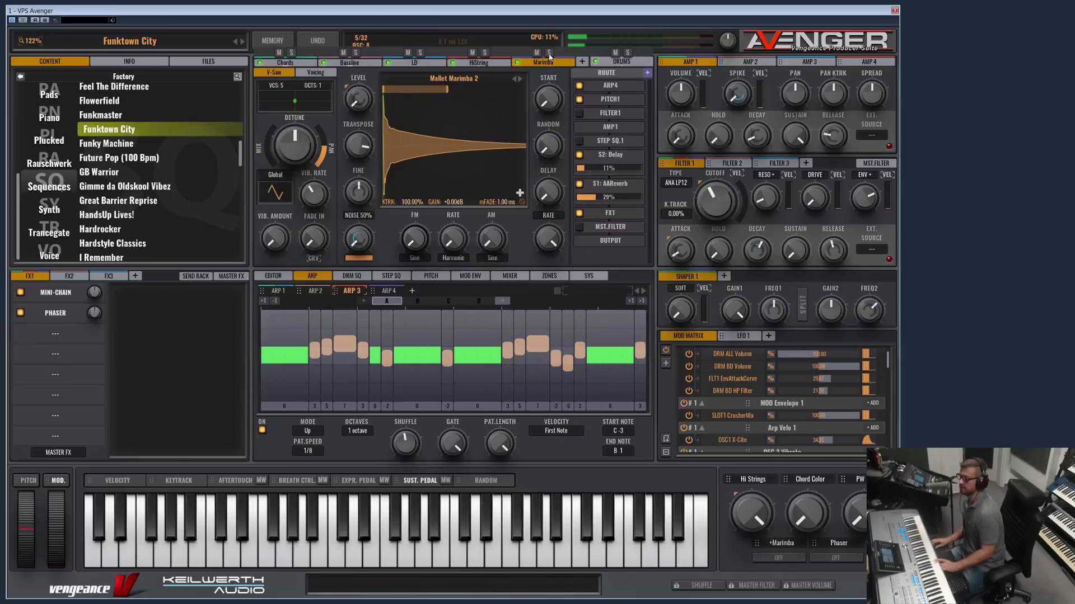
click(390, 291)
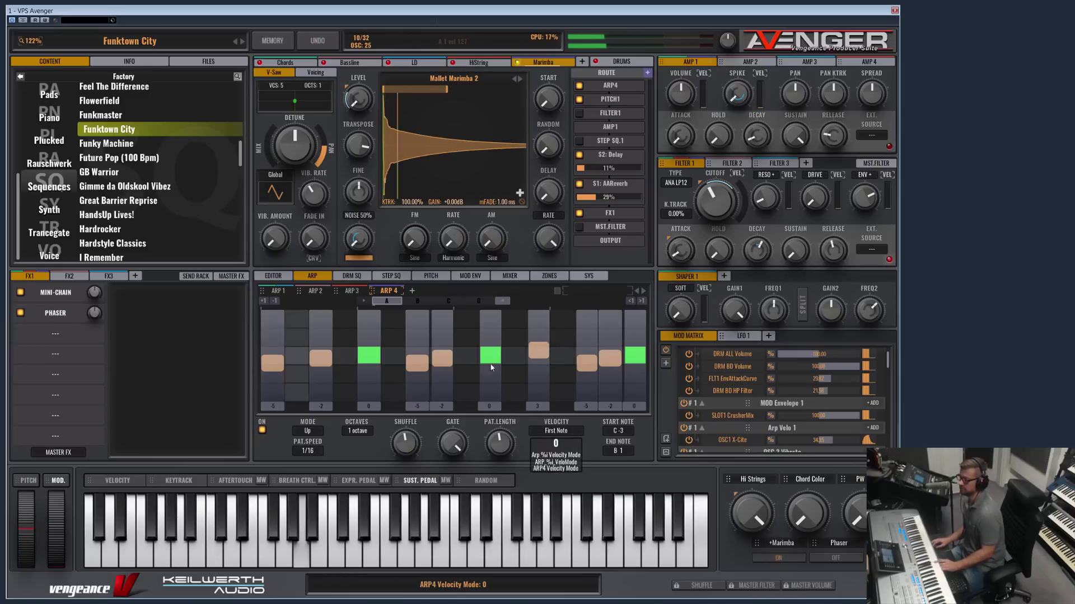
mouse_move(552, 53)
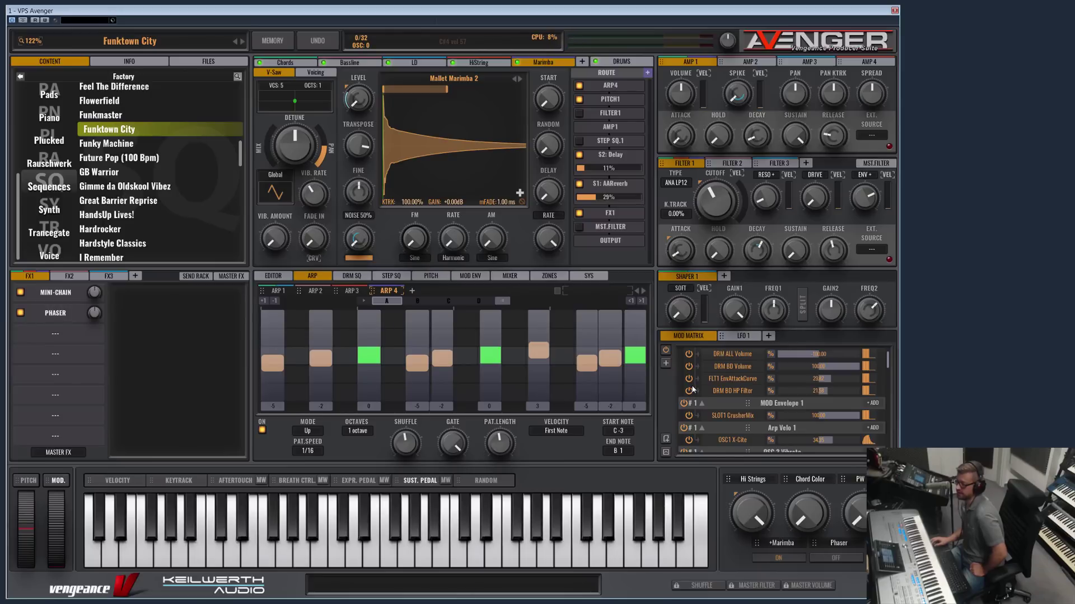
click(391, 277)
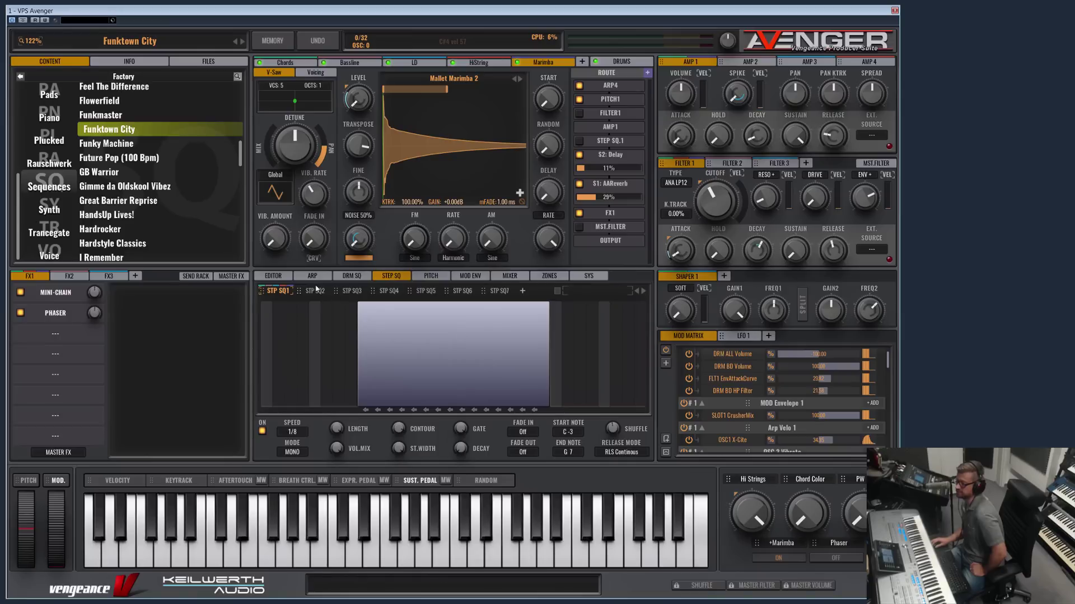